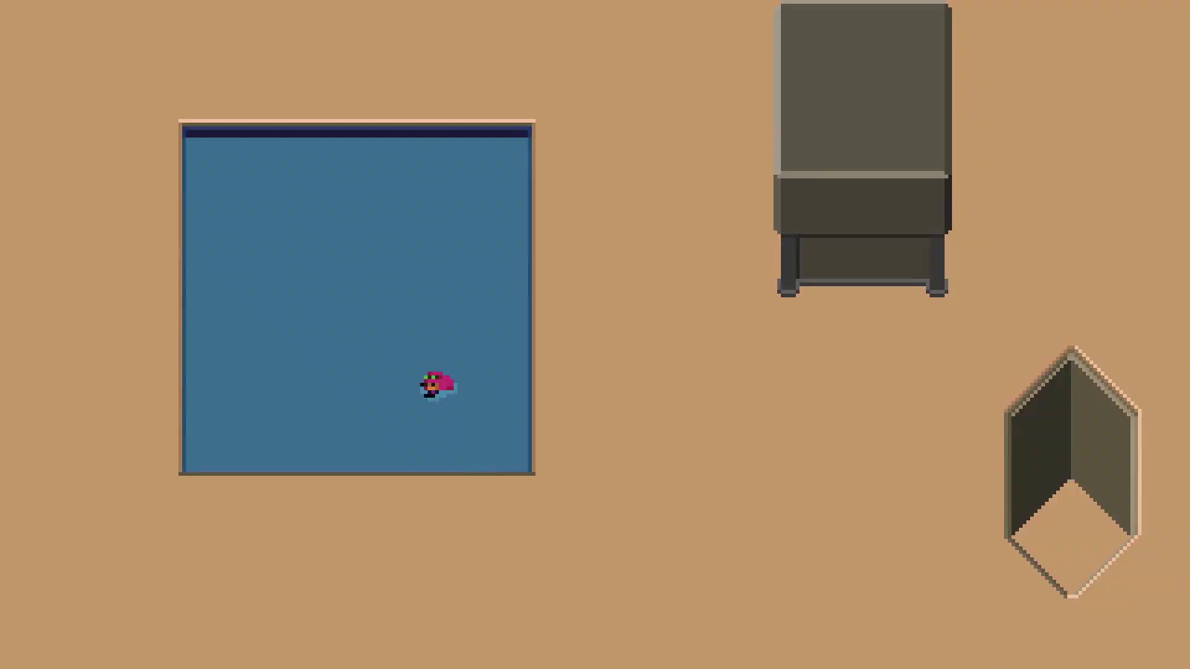
Walk out of the pool to the top-left, then swim around the pool's lower part
key("Left")
key("Up")
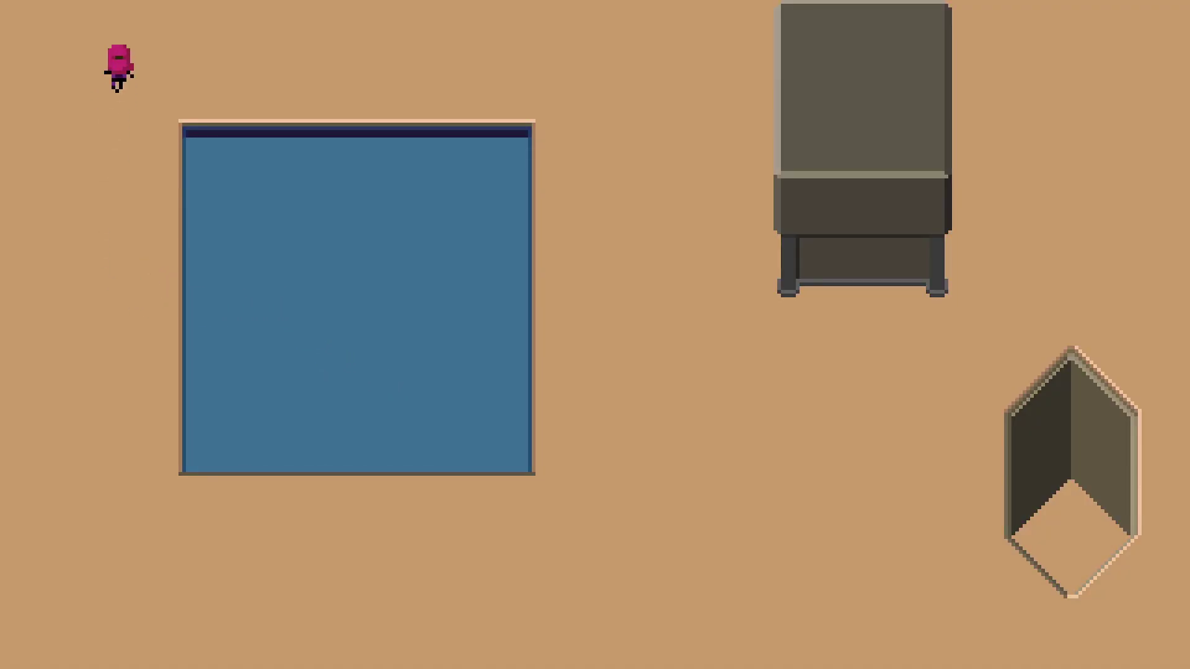
key("Right")
key("Down")
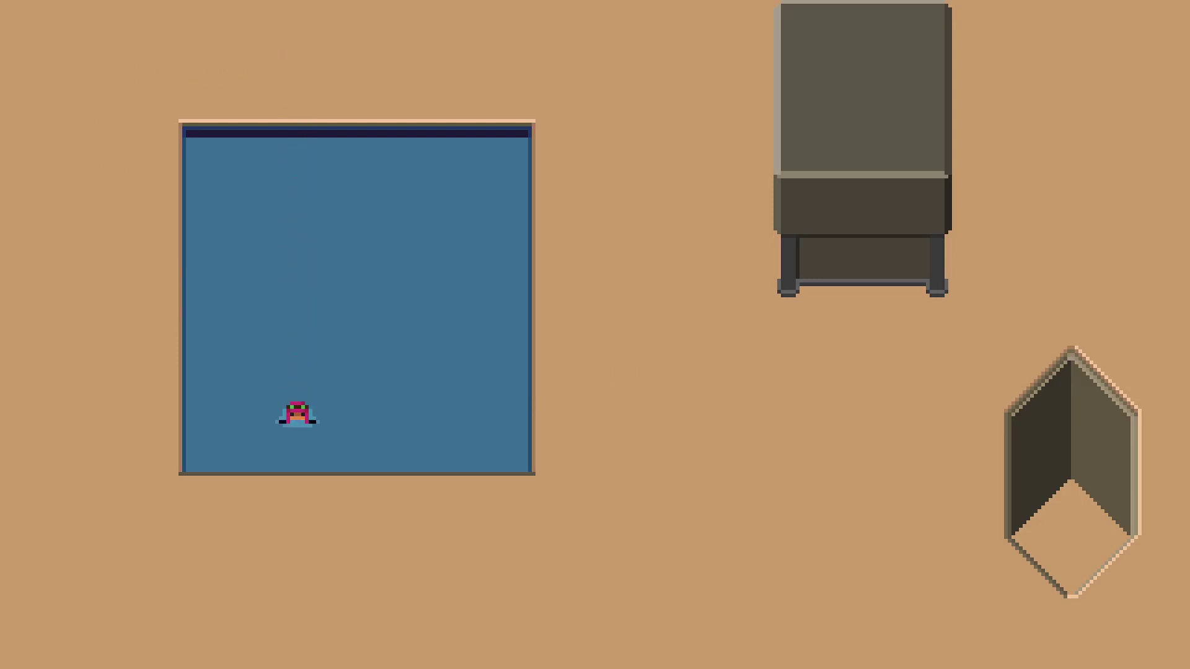
key("Down")
key("Right")
key("Up")
key("Down")
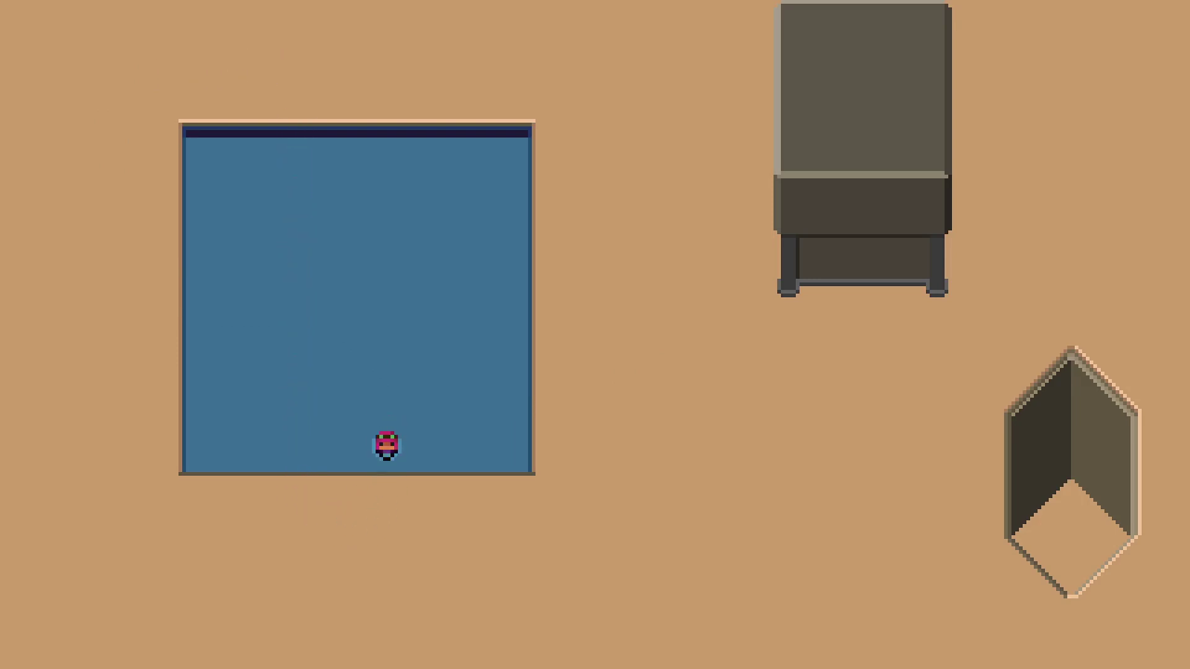
Walk around the pool's right side and swim back and forth across its right edge
key("Down")
key("Right")
key("Up")
key("Left")
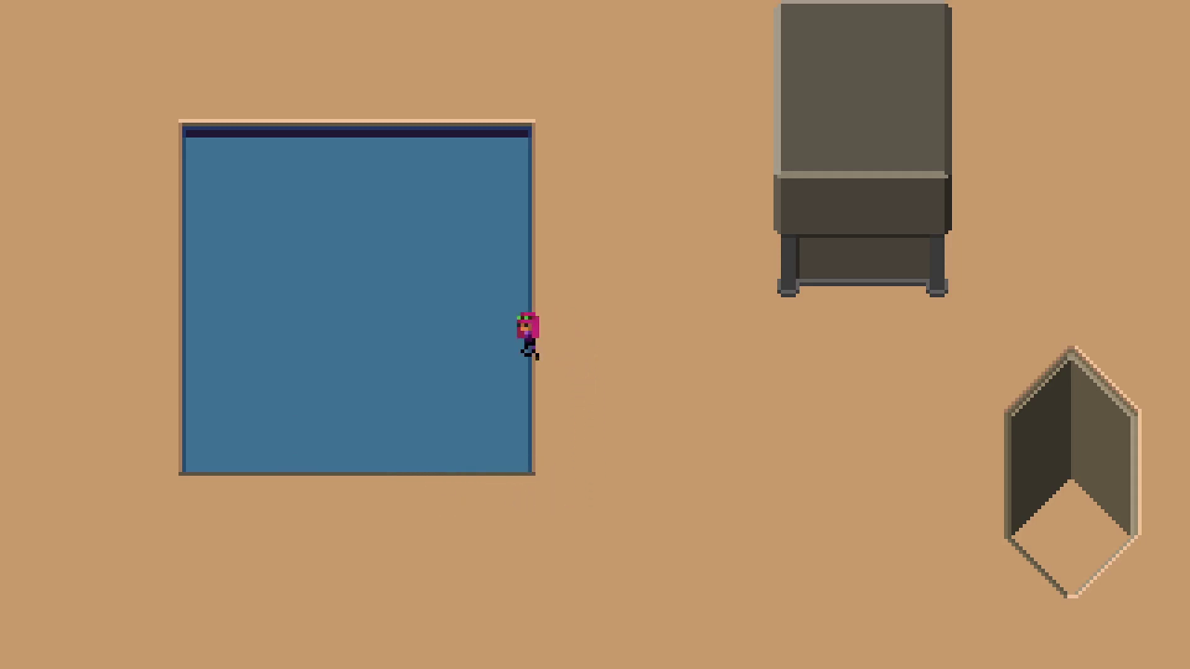
key("Left")
key("Right")
key("Left")
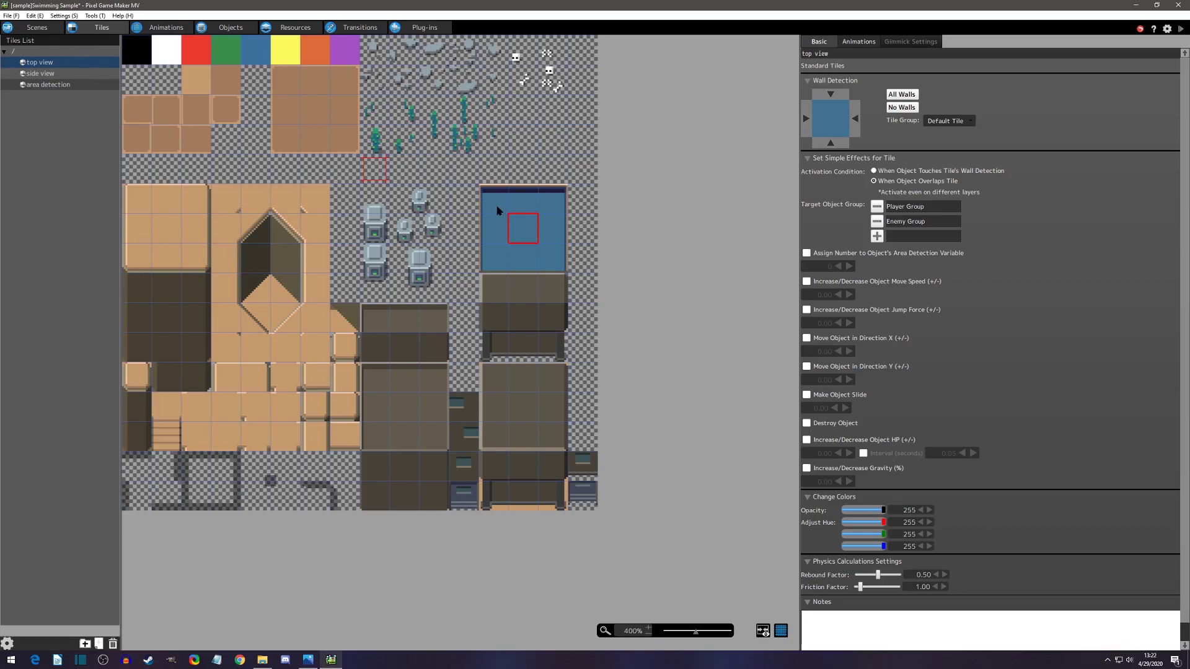
Select the whole water tile in the top-view tileset and assign Area Detection number 5
left_click(38, 27)
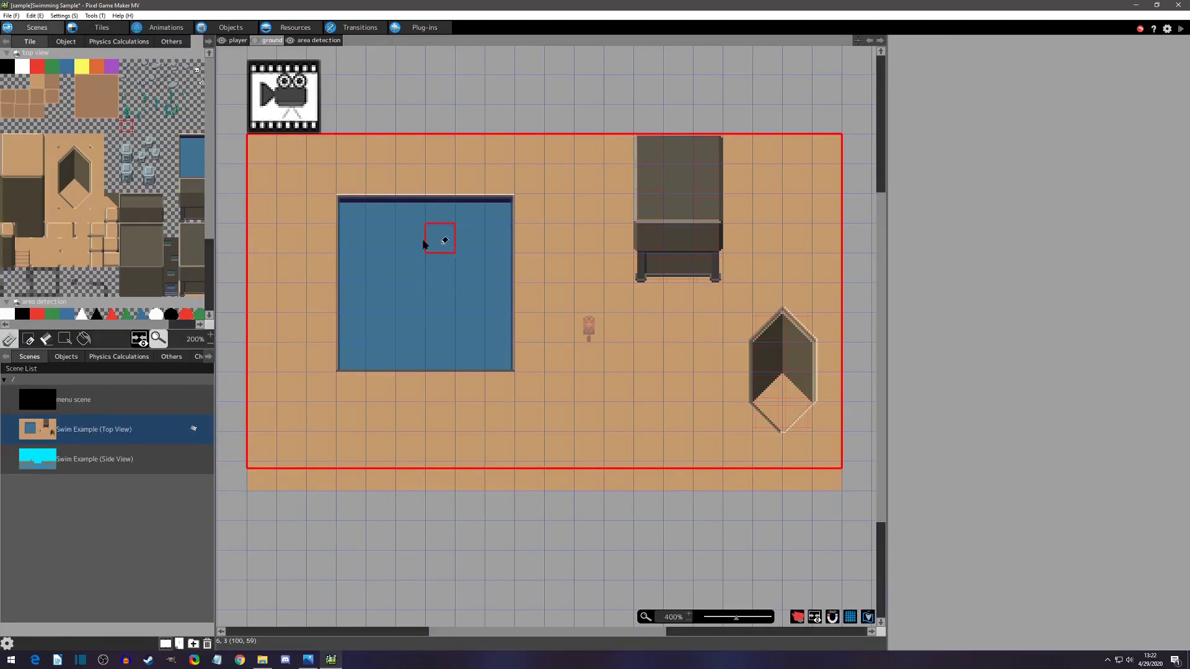
left_click(102, 28)
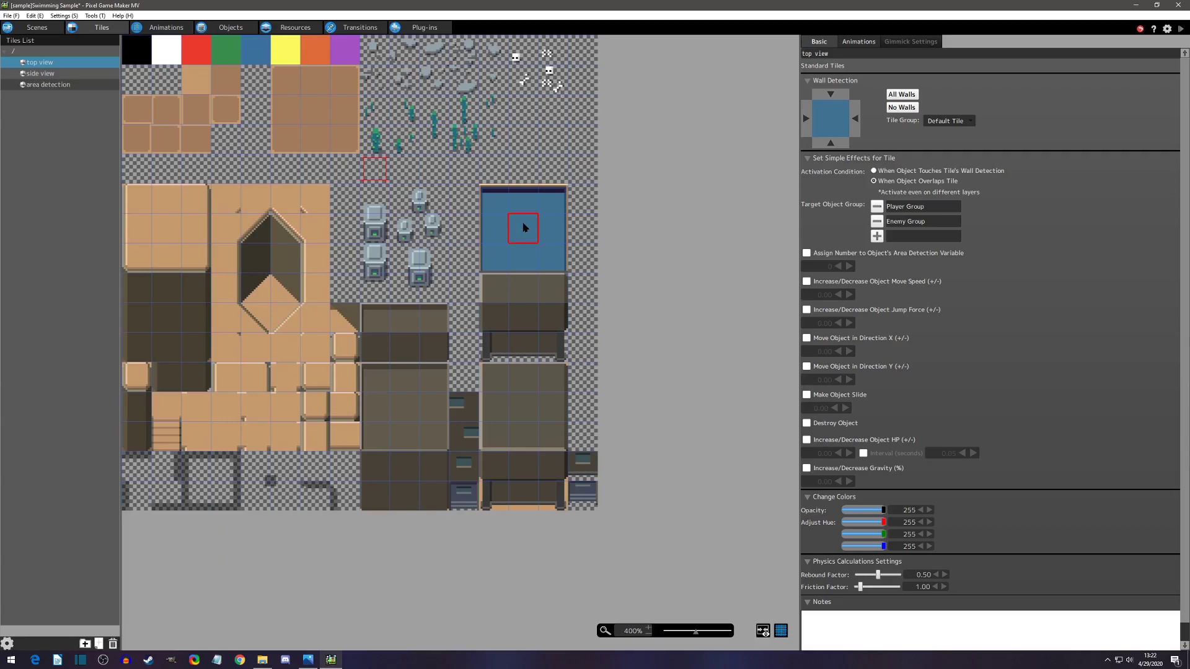
left_click(504, 205)
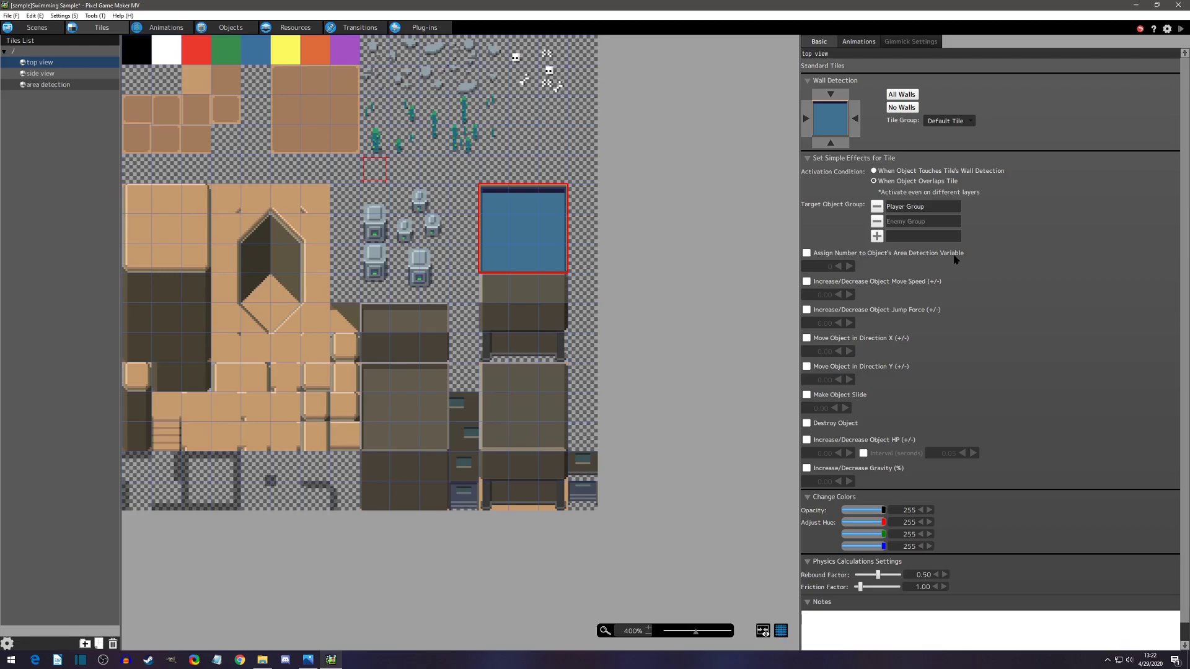
left_click(806, 253)
double_click(828, 266)
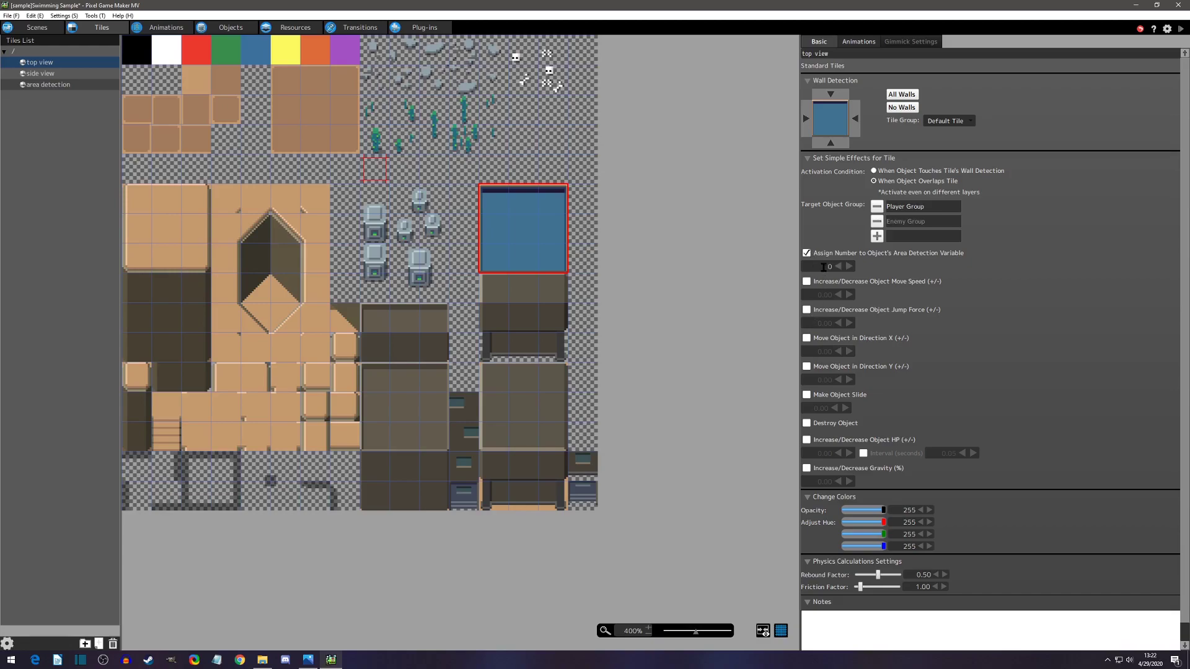
type("5")
key("Return")
left_click(905, 269)
Set activation to 'When Object Overlaps Tile', remove Enemy Group, and keep Tile Group as Default Tile
left_click(874, 178)
left_click(880, 224)
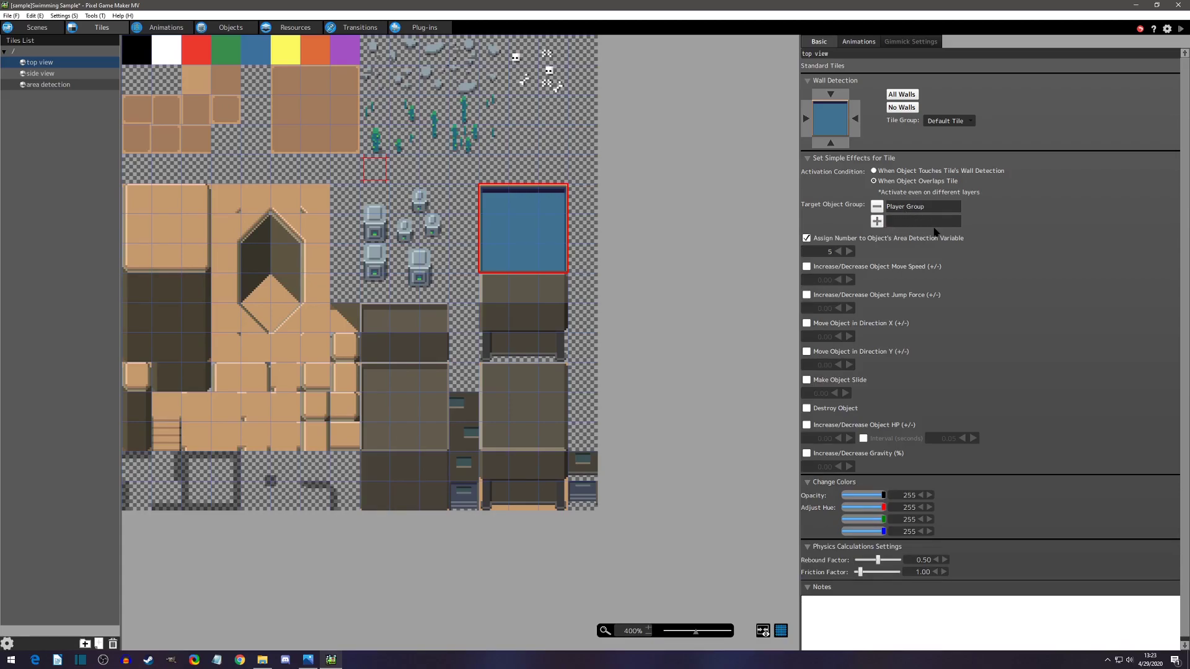
left_click(946, 123)
left_click(935, 129)
left_click(529, 232)
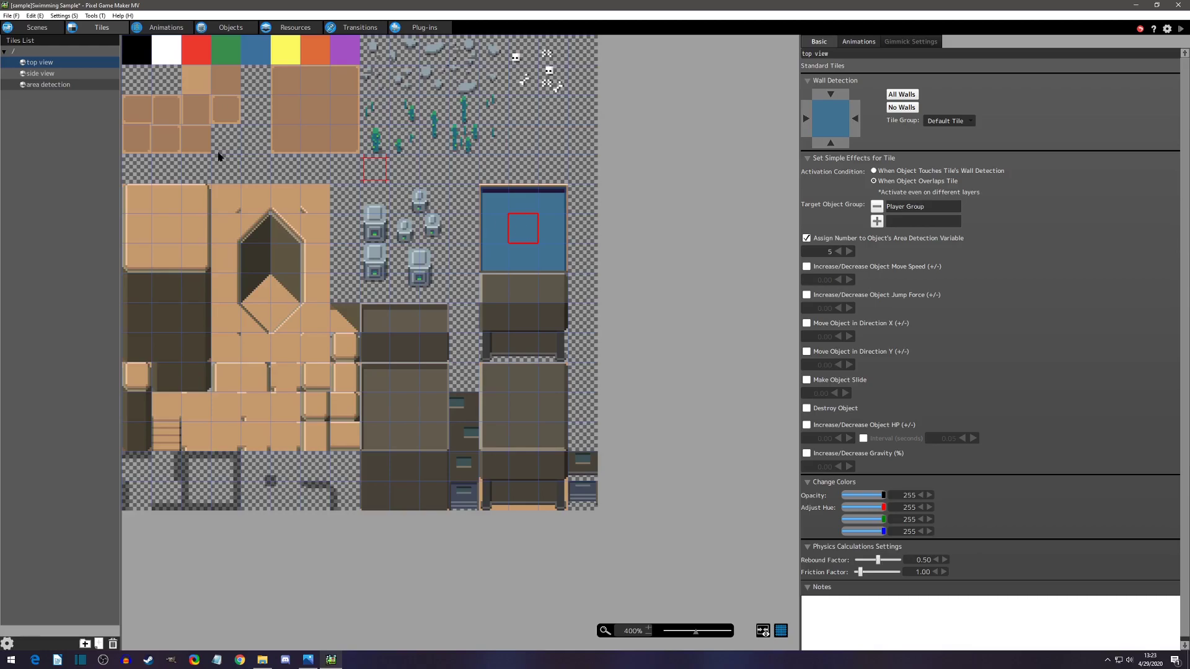
Inspect area detection tile 5, then untick Area Detection on the whole 3x3 water block
left_click(48, 85)
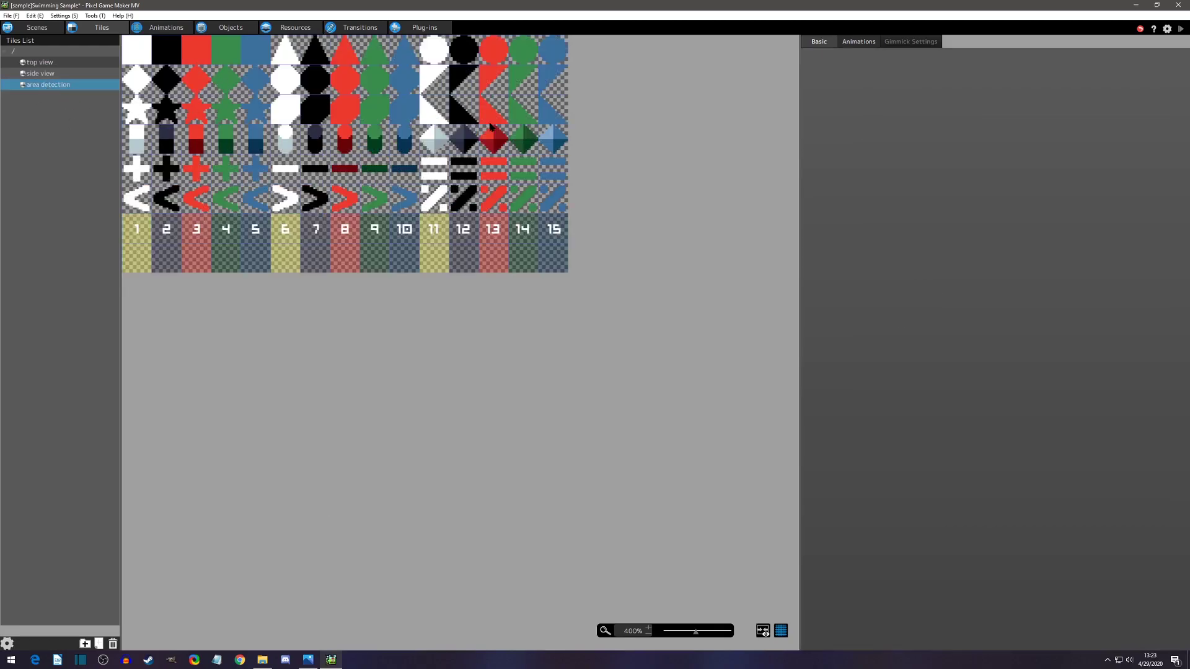
left_click(251, 230)
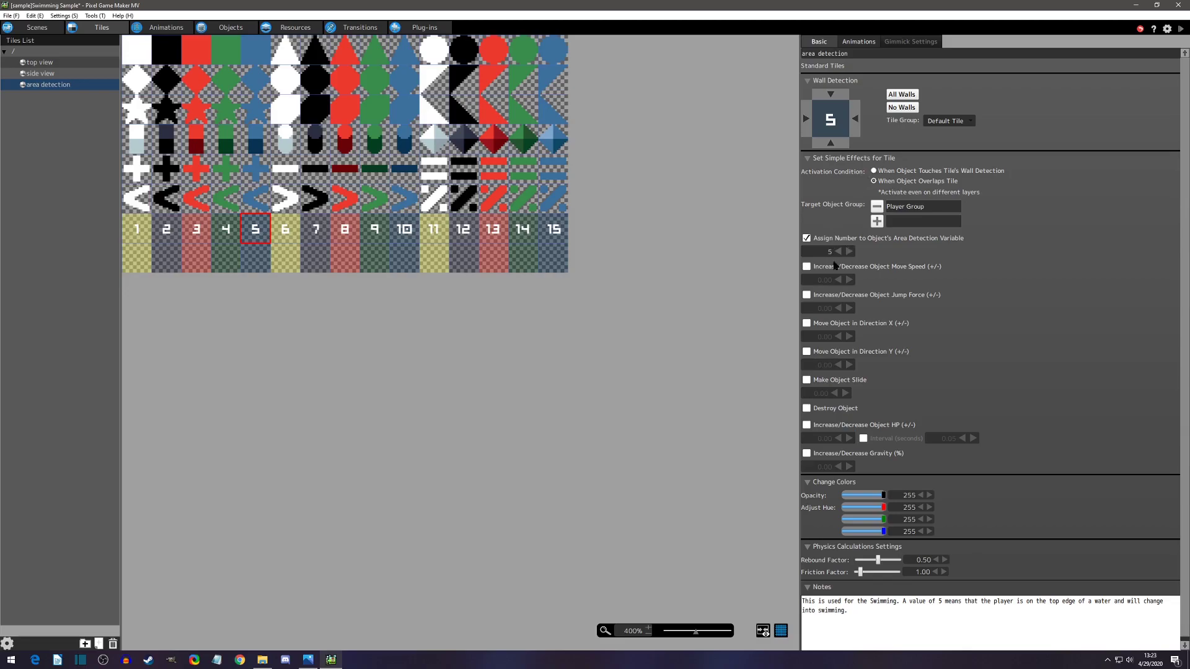
left_click(50, 64)
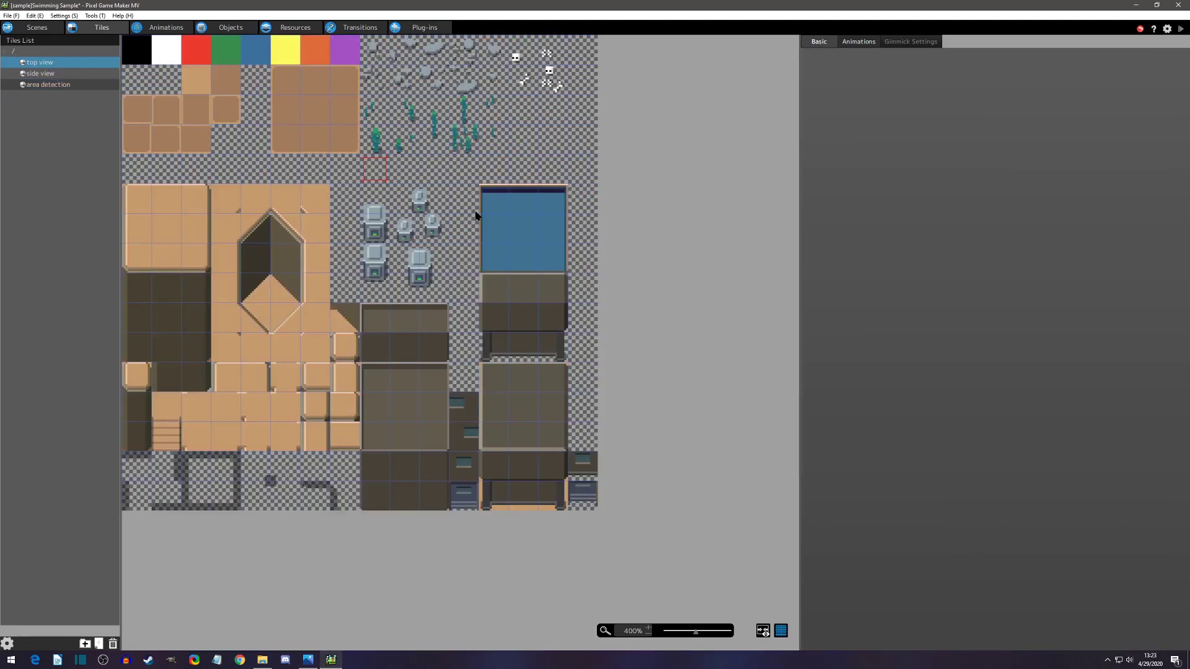
left_click(499, 204)
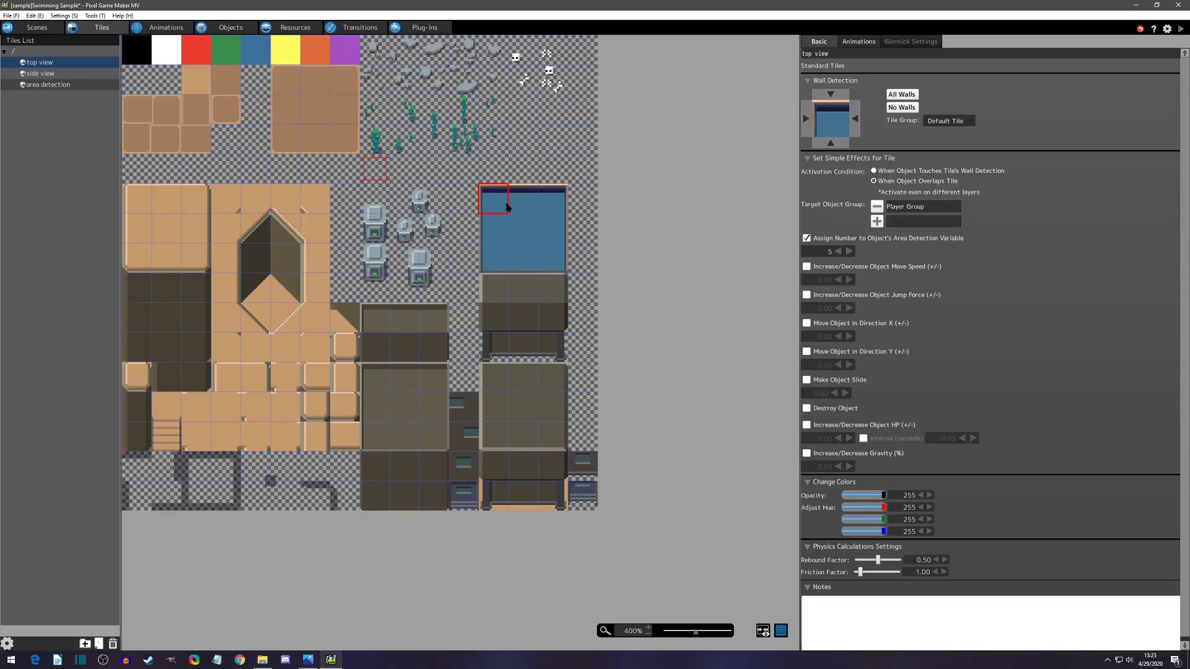
left_click_drag(507, 204, 549, 254)
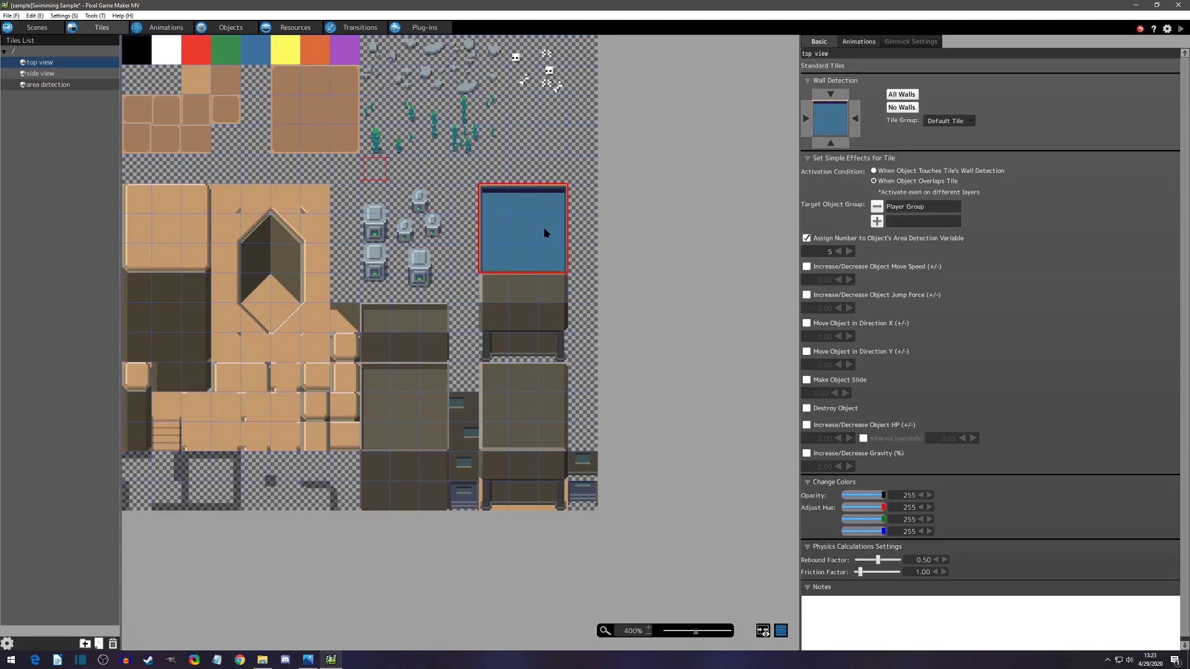
left_click(806, 238)
left_click(38, 28)
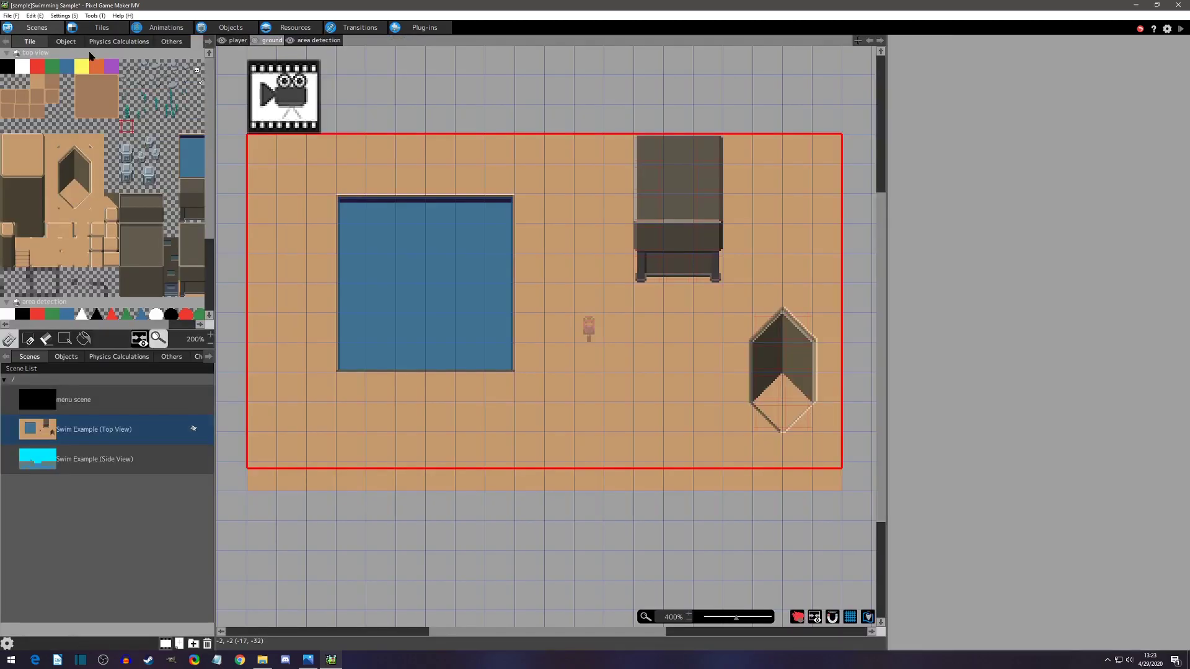
Compare the scene's area detection and ground layers, then re-tick the water's Area Detection number
left_click(317, 42)
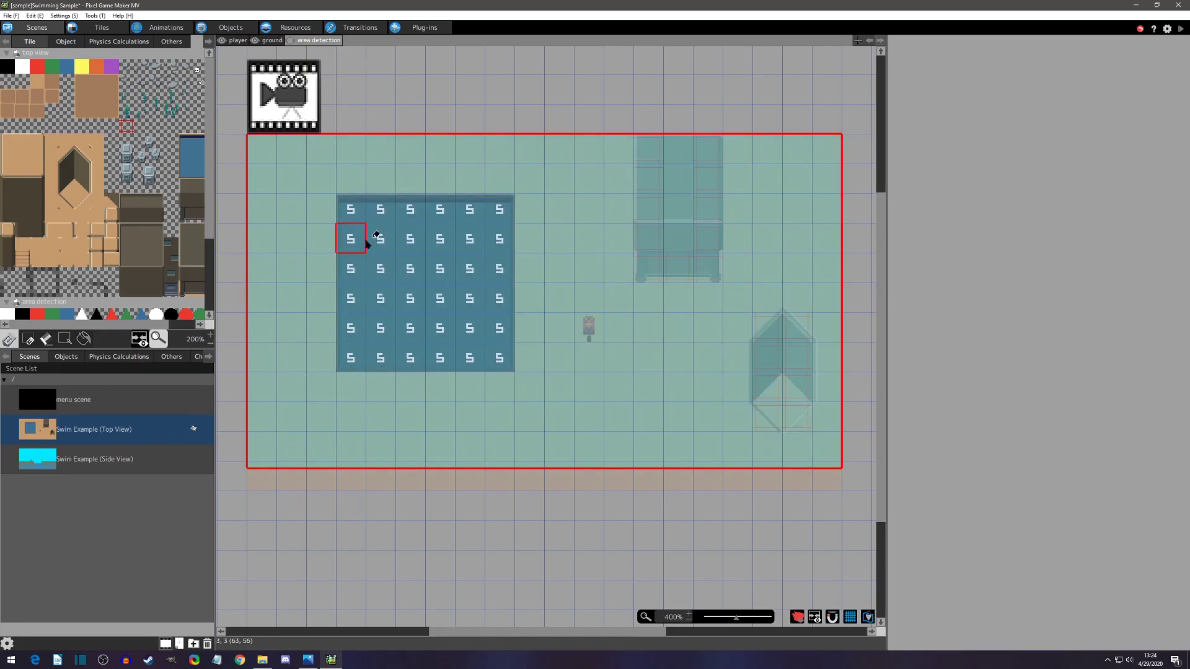
left_click(272, 40)
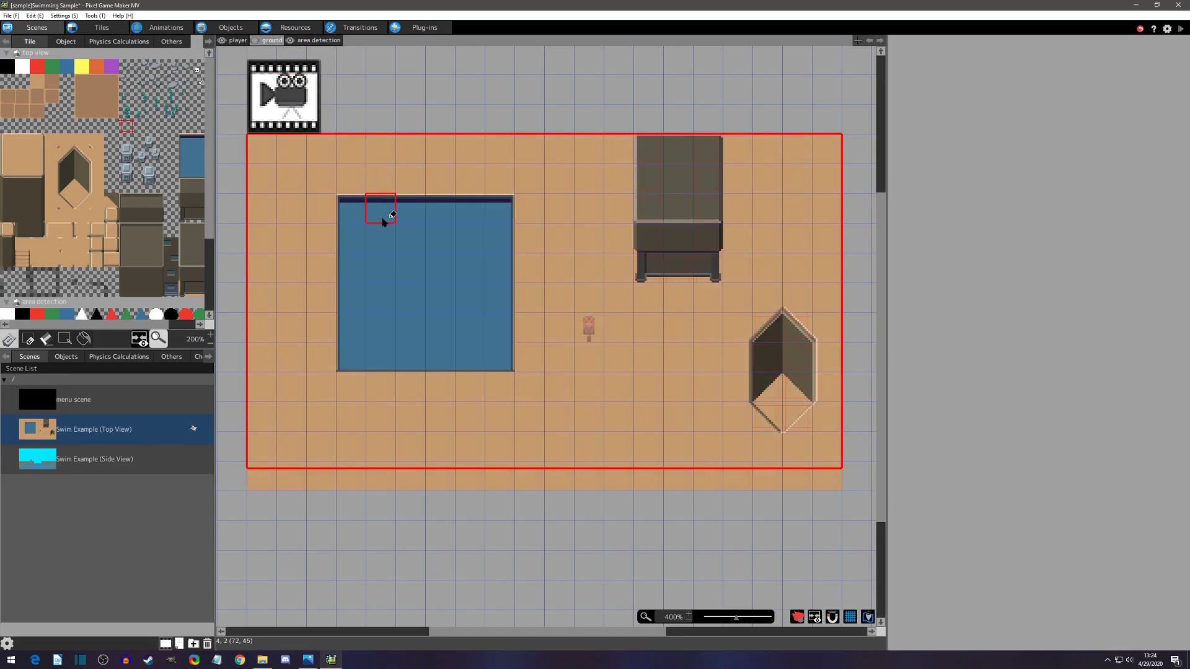
left_click(319, 41)
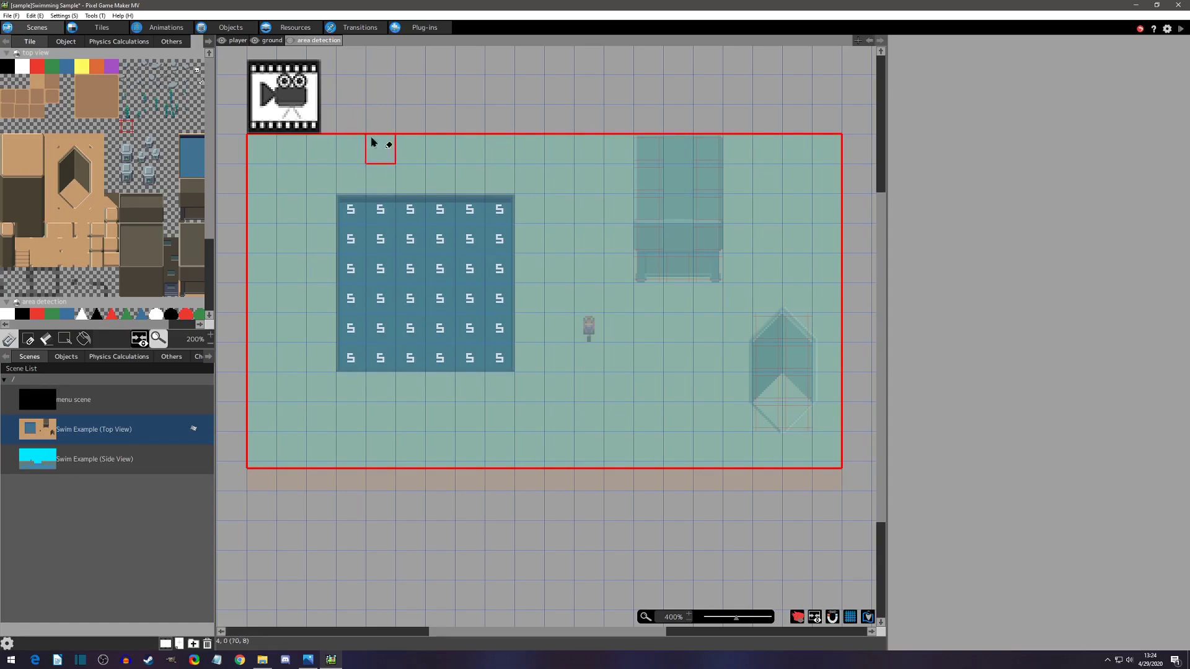
left_click(272, 42)
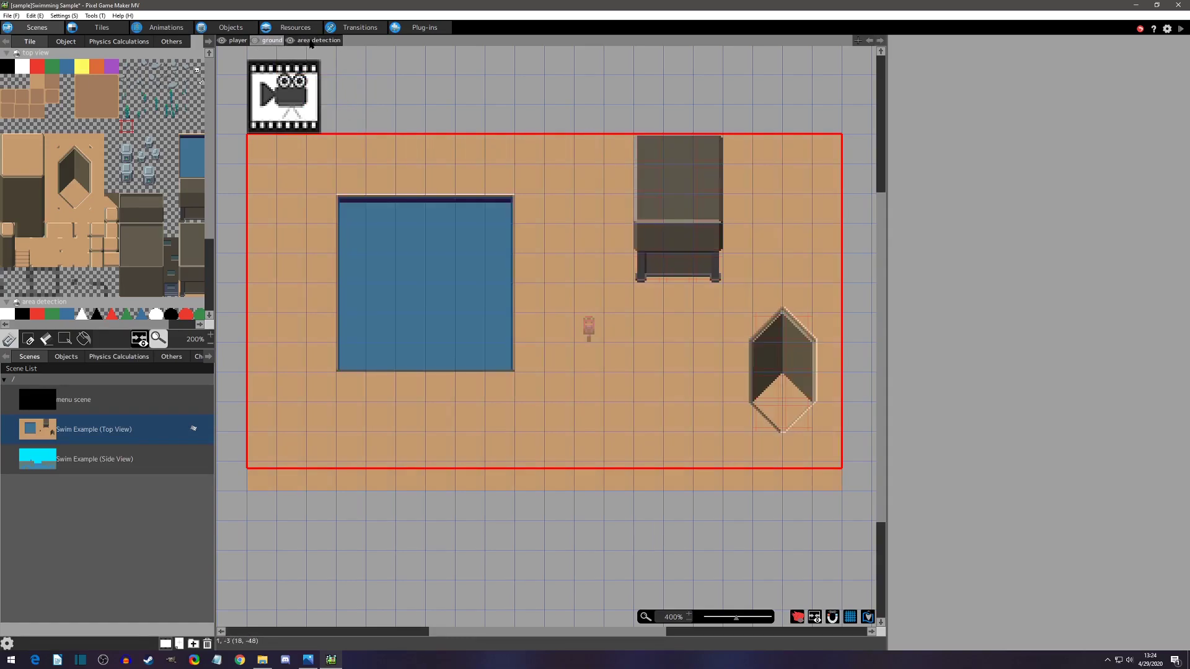
left_click(105, 28)
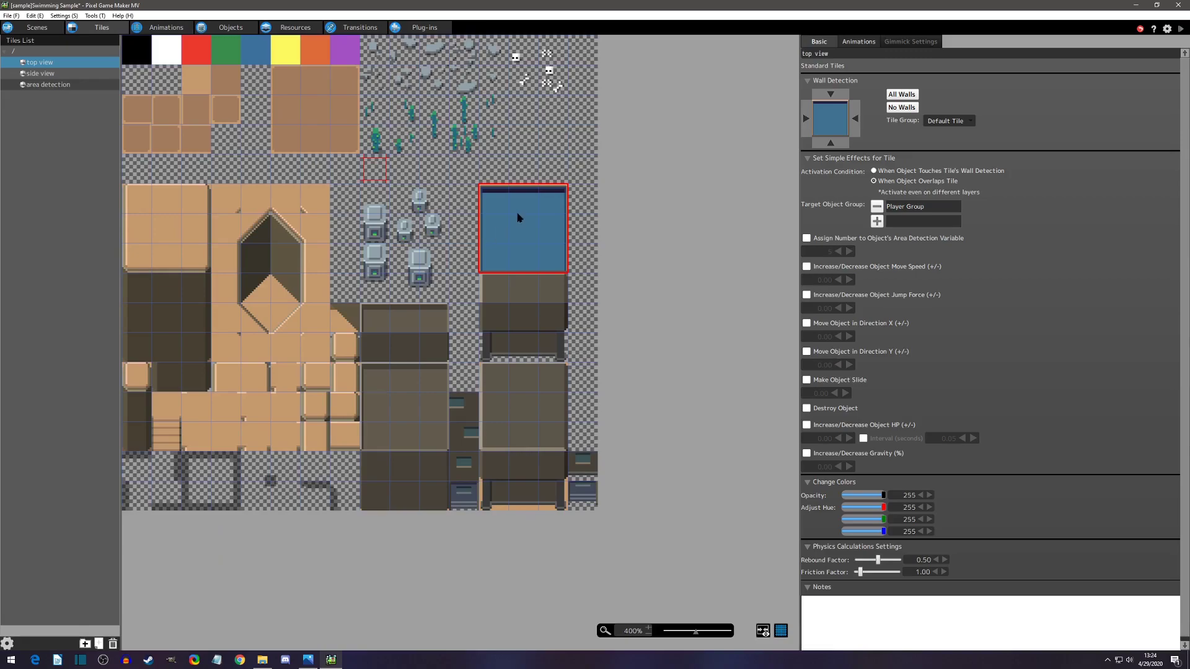
left_click(806, 238)
Recheck the scene's area detection 5 values and the player layer's collision areas
left_click(48, 30)
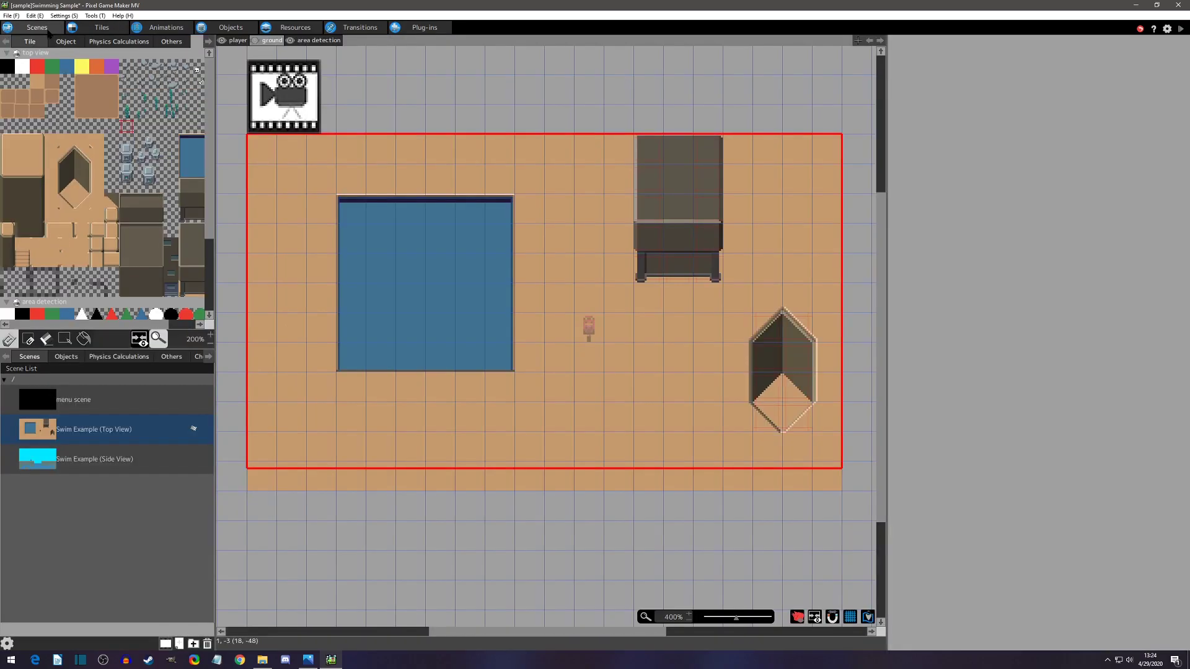
left_click(314, 42)
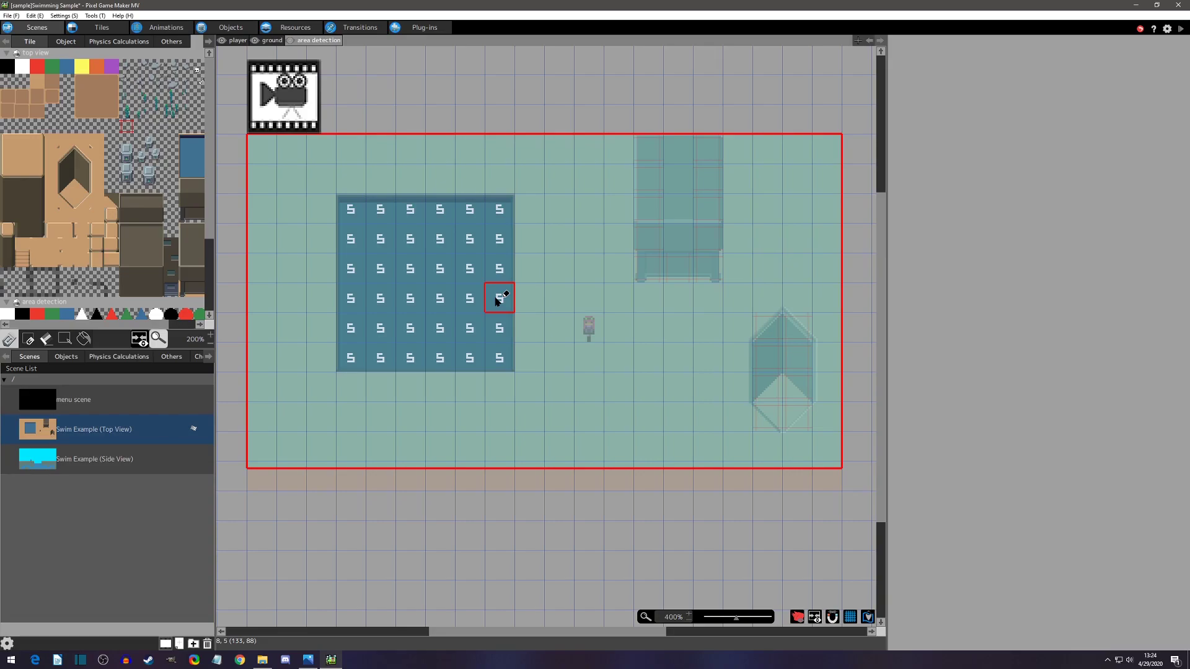
left_click(234, 41)
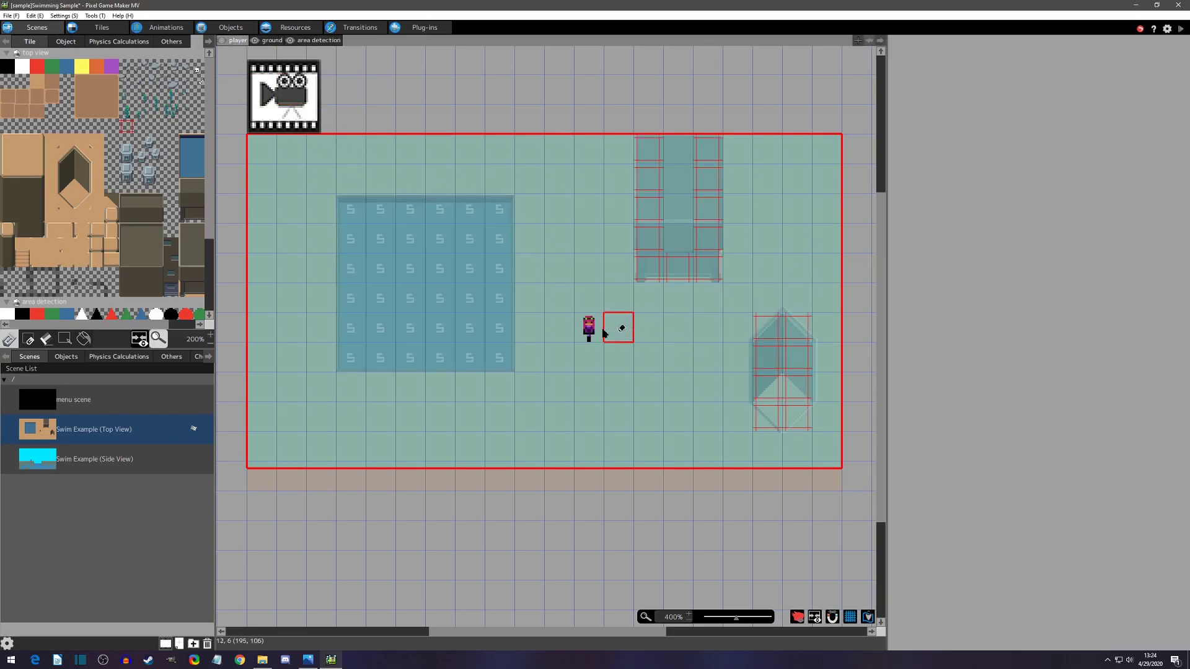
left_click(315, 41)
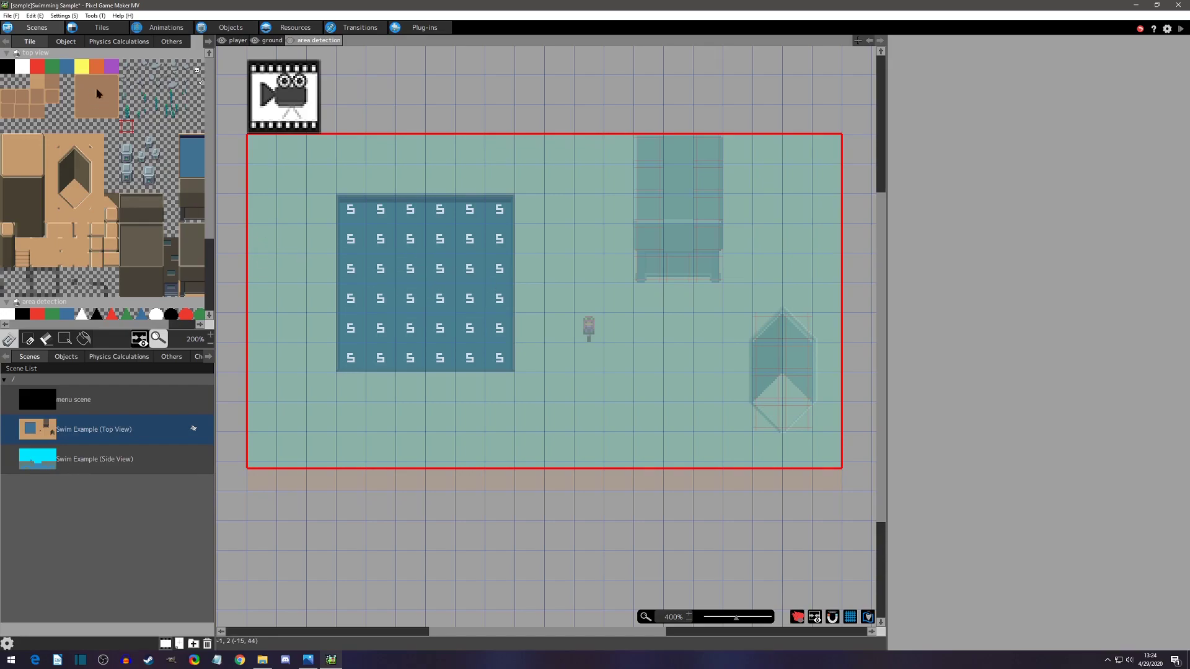
left_click(102, 28)
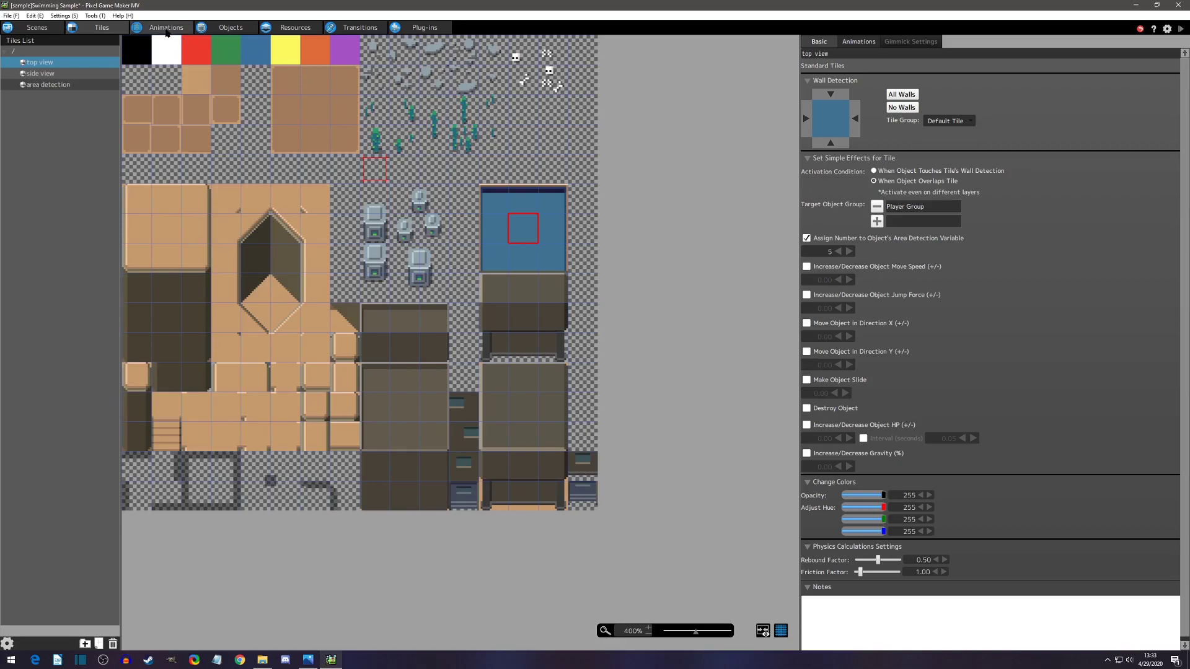
In Animations, select the first idle frame and try Center X 10, then revert to 8
left_click(166, 29)
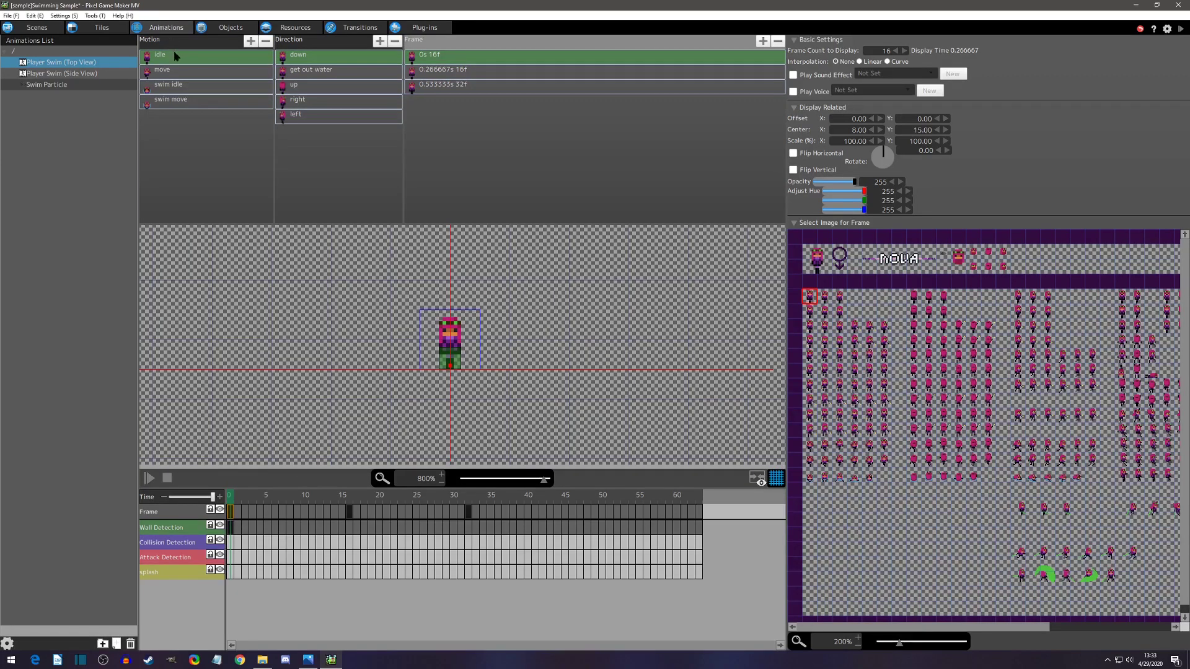
left_click(467, 62)
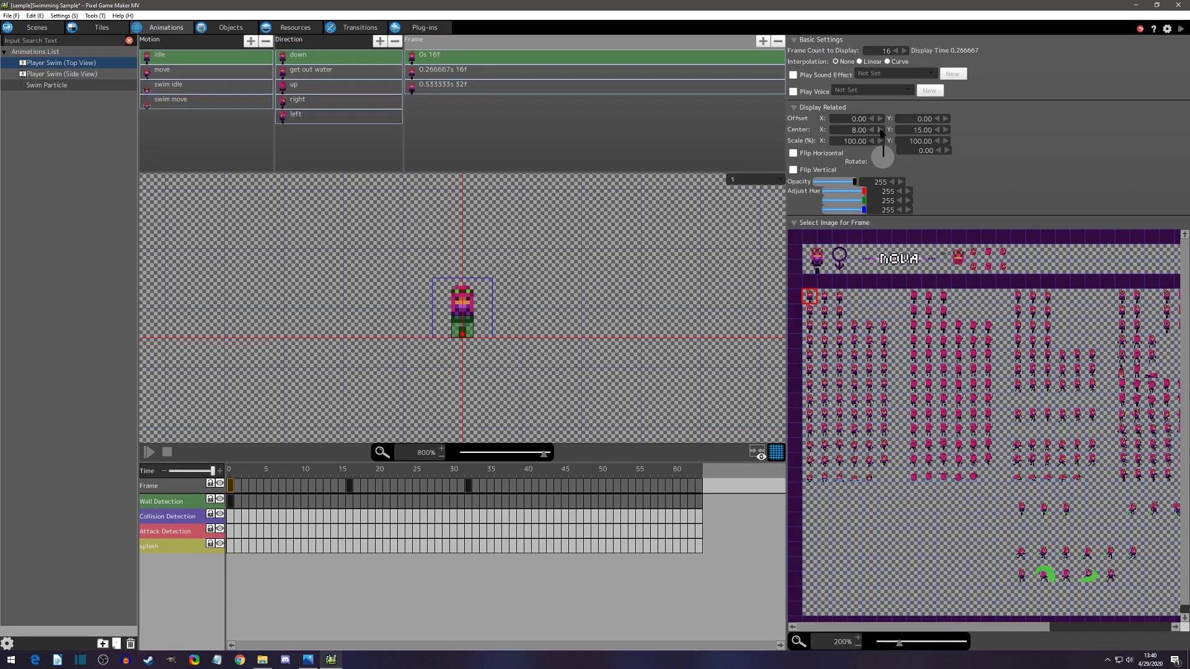
left_click(880, 130)
left_click(881, 131)
left_click(871, 130)
left_click(871, 131)
Select all three idle down frames, preview each, and lower their Center X to 8
left_click(470, 61)
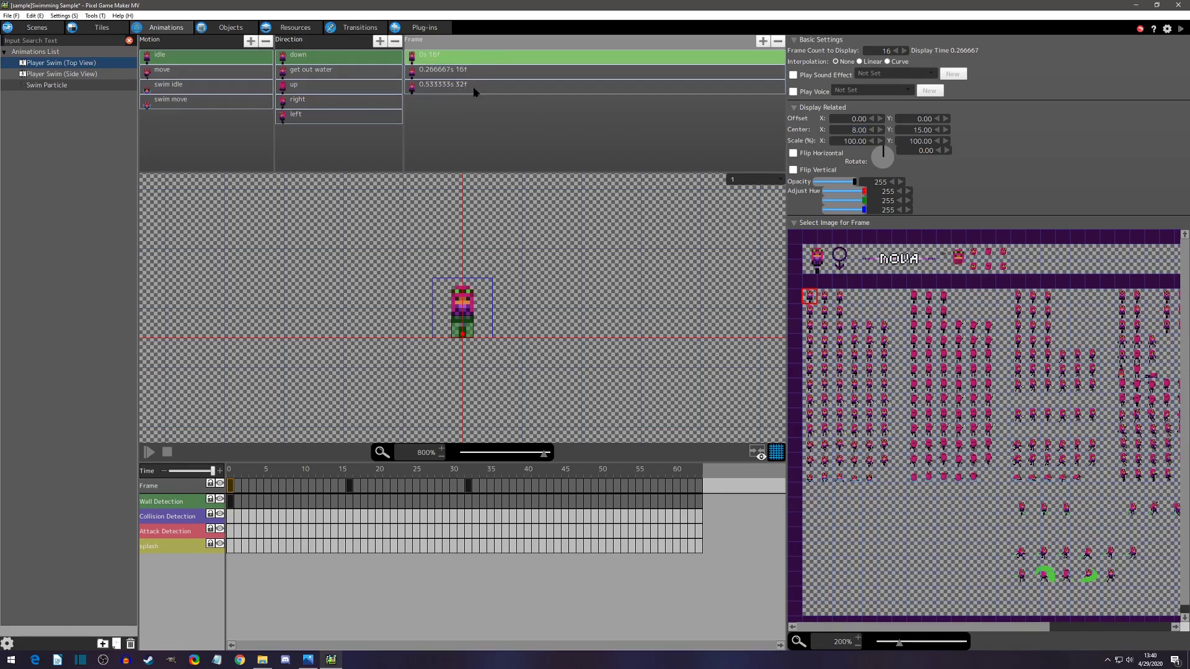
left_click(474, 91, "shift")
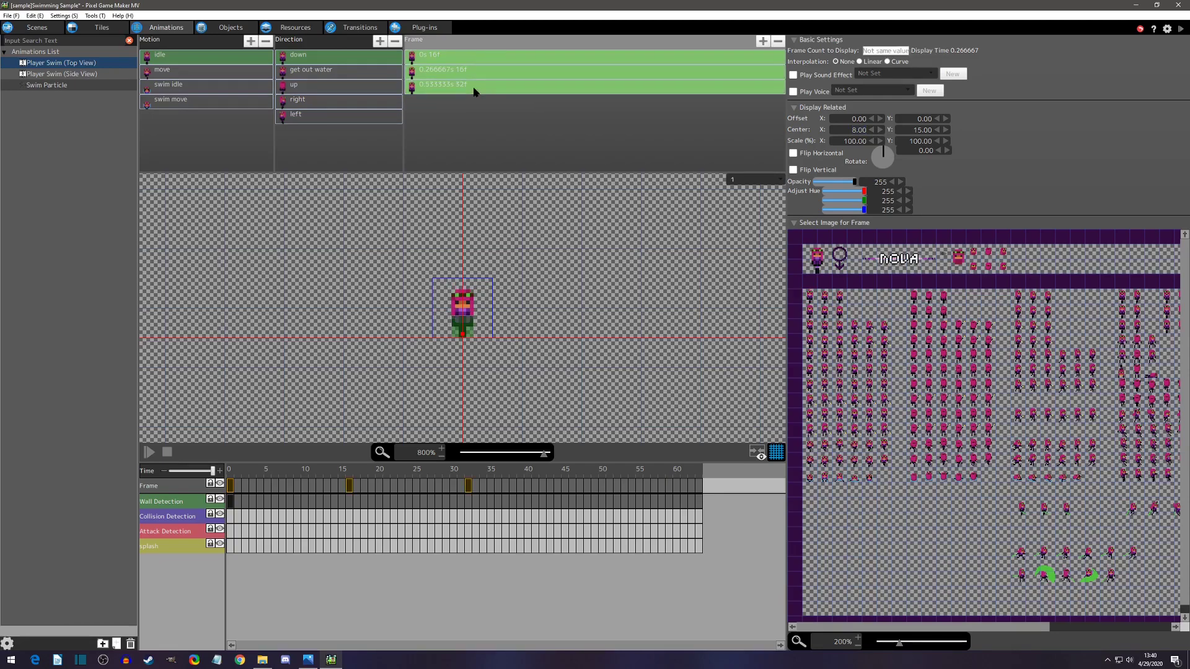
left_click(879, 130)
left_click(880, 130)
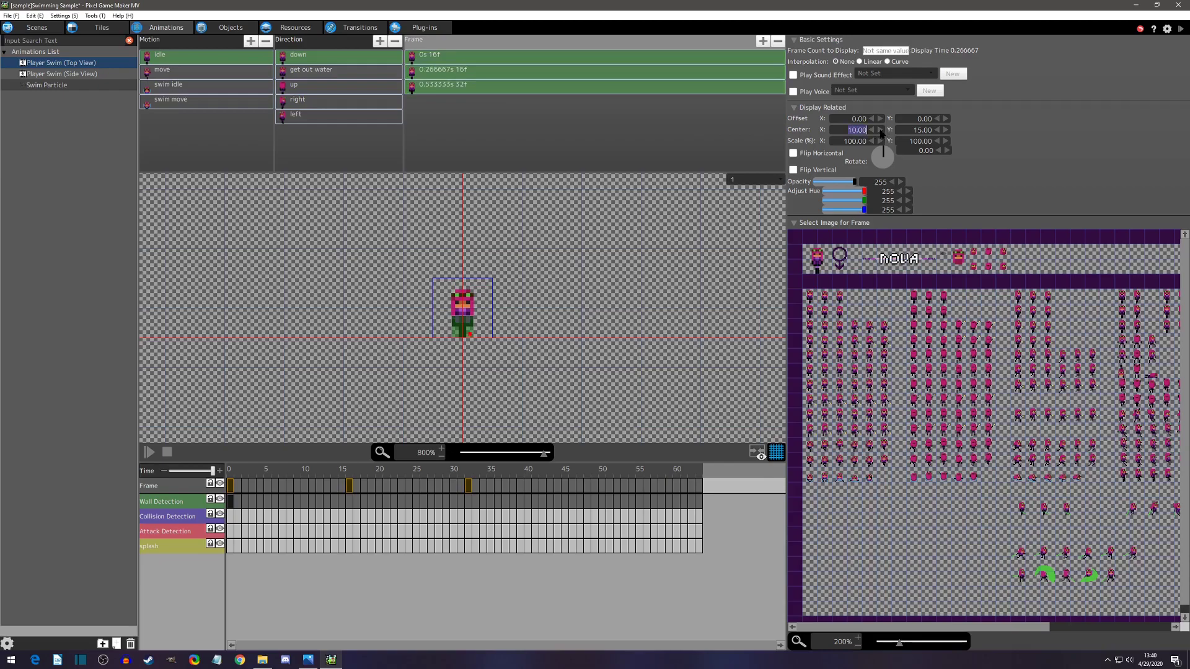
left_click(487, 58)
left_click(485, 75)
left_click(486, 90)
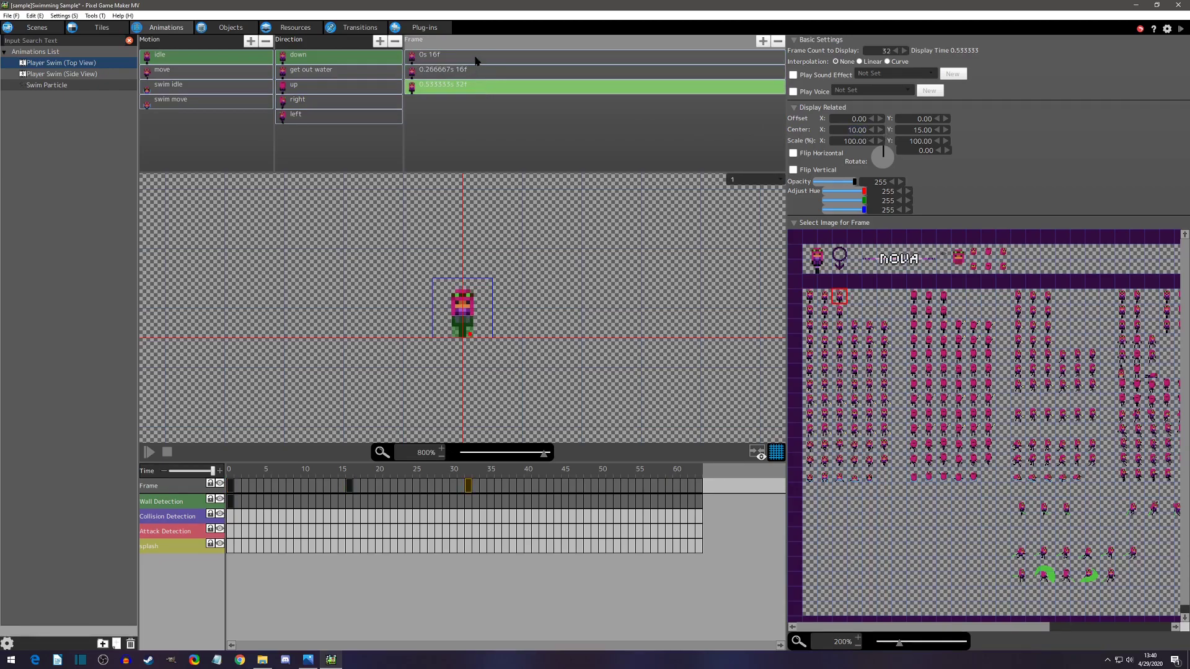
left_click(477, 59)
left_click(479, 86, "shift")
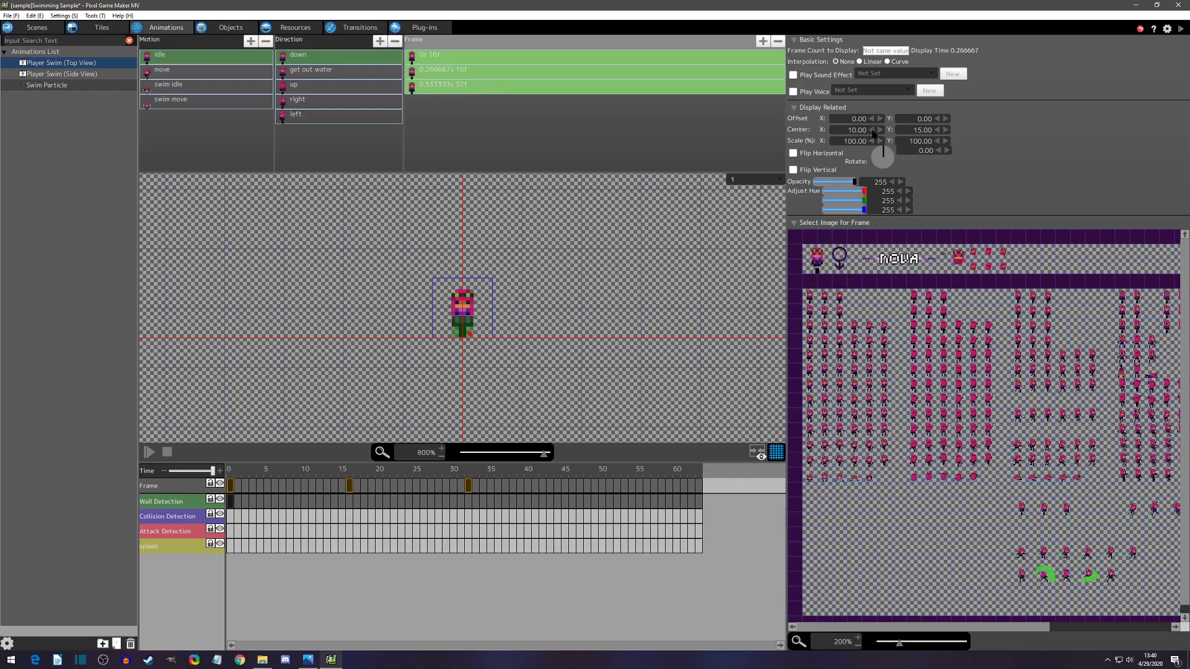
left_click(871, 131)
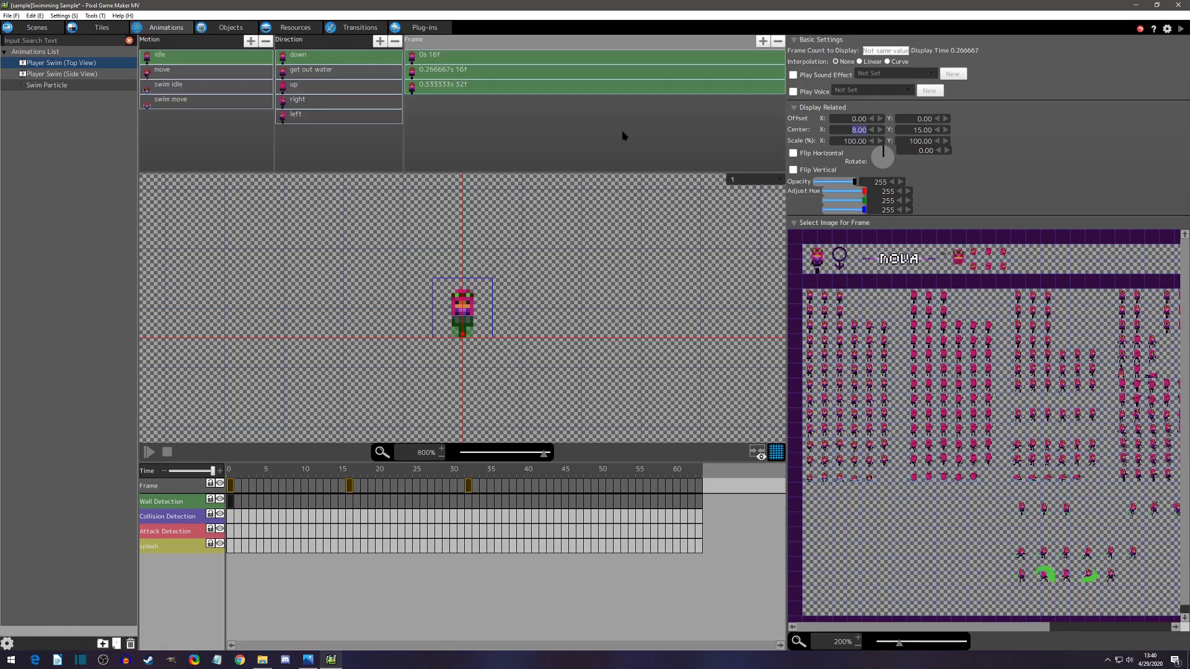
left_click(549, 134)
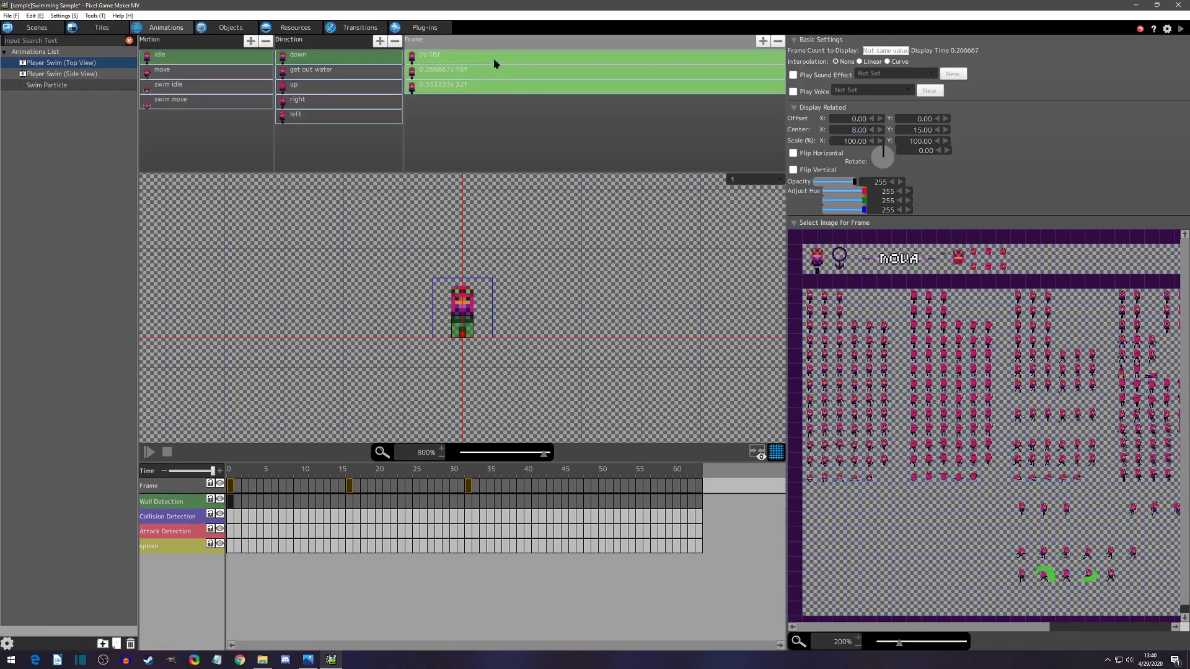
left_click(481, 61)
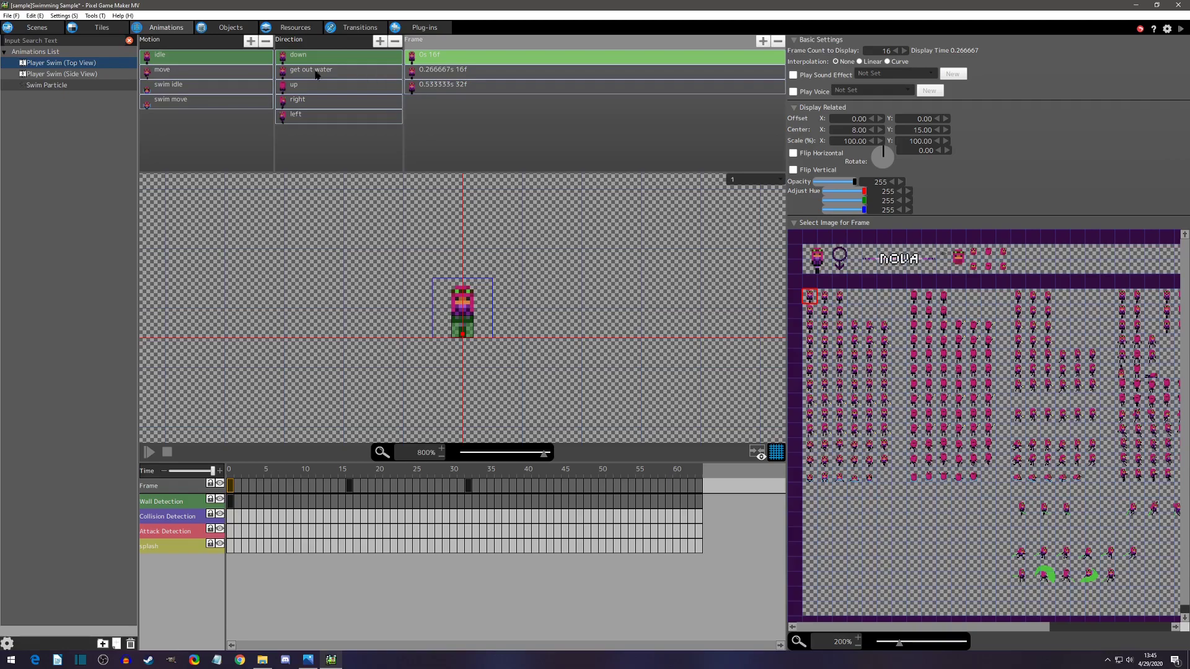
Step through the idle, move, swim idle and swim move motions
left_click(181, 58)
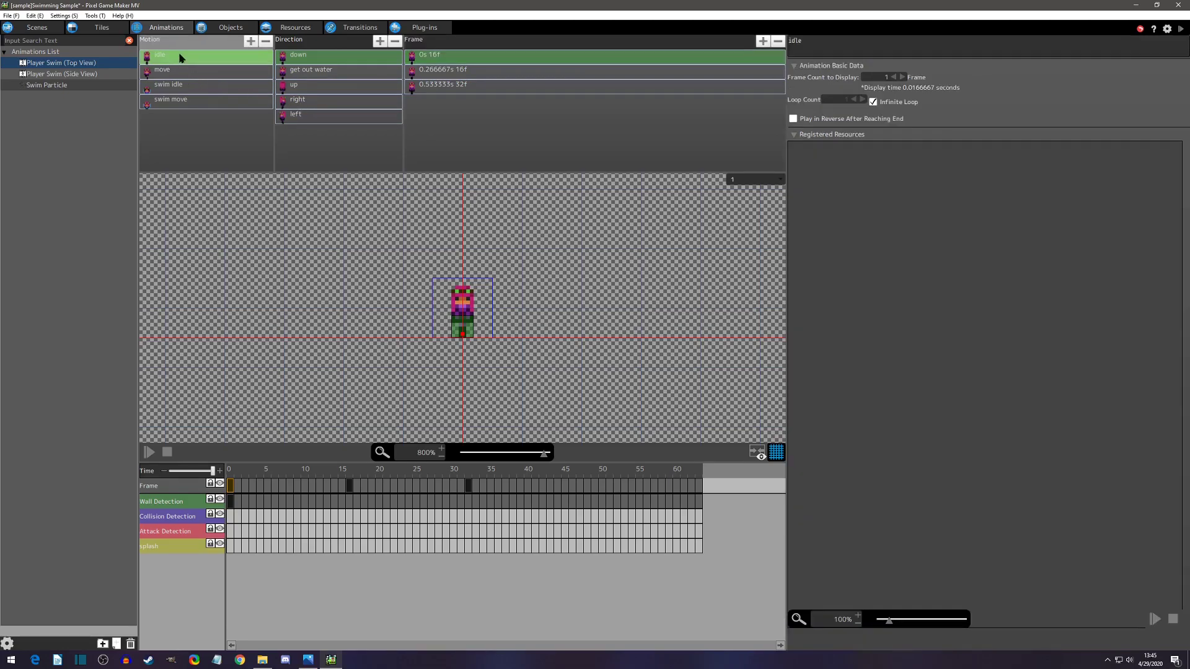
left_click(178, 74)
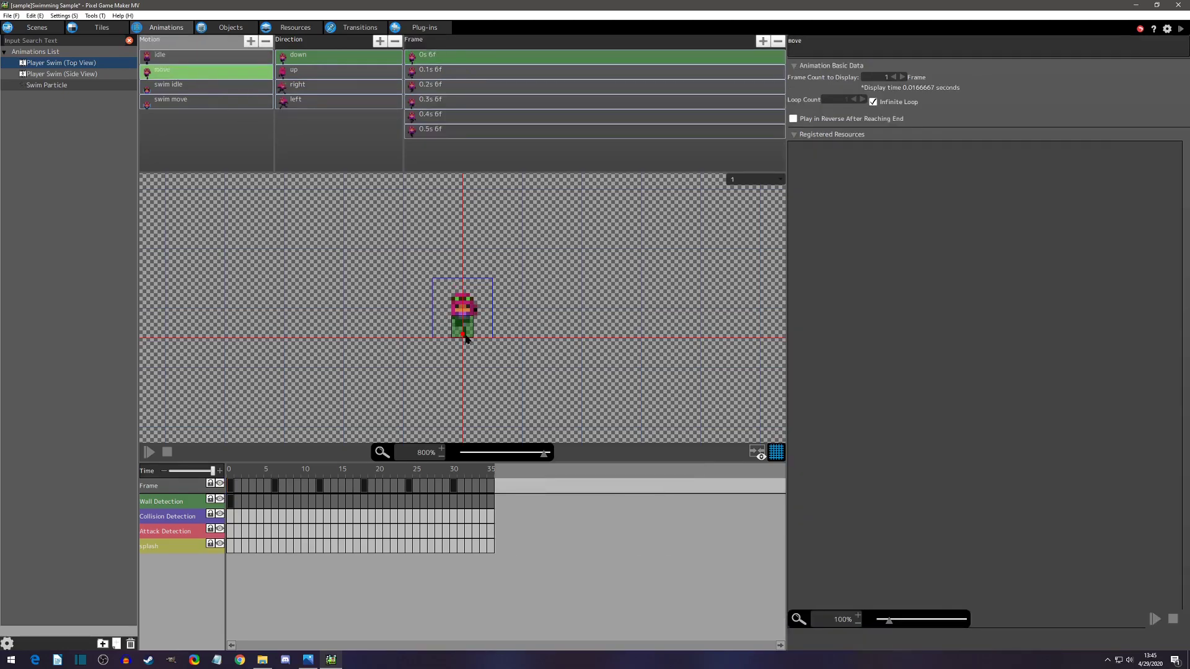
left_click(189, 89)
left_click(191, 107)
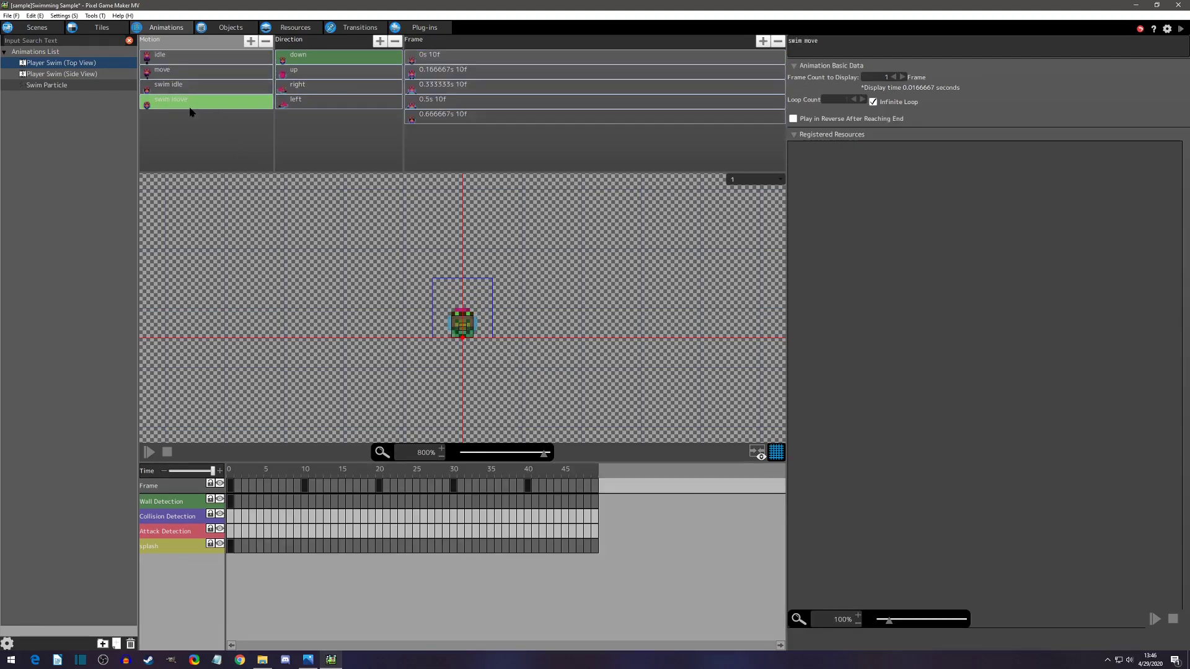
Check the swim move animation facing up, down, right and left, then return to idle
left_click(305, 74)
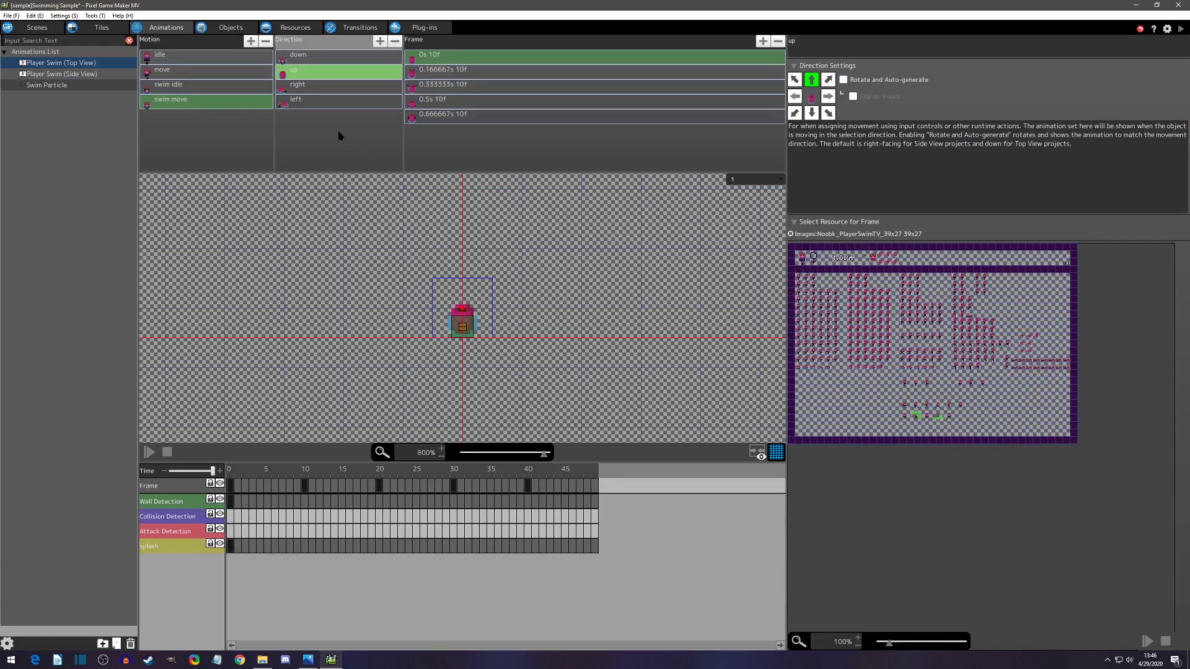
left_click(313, 57)
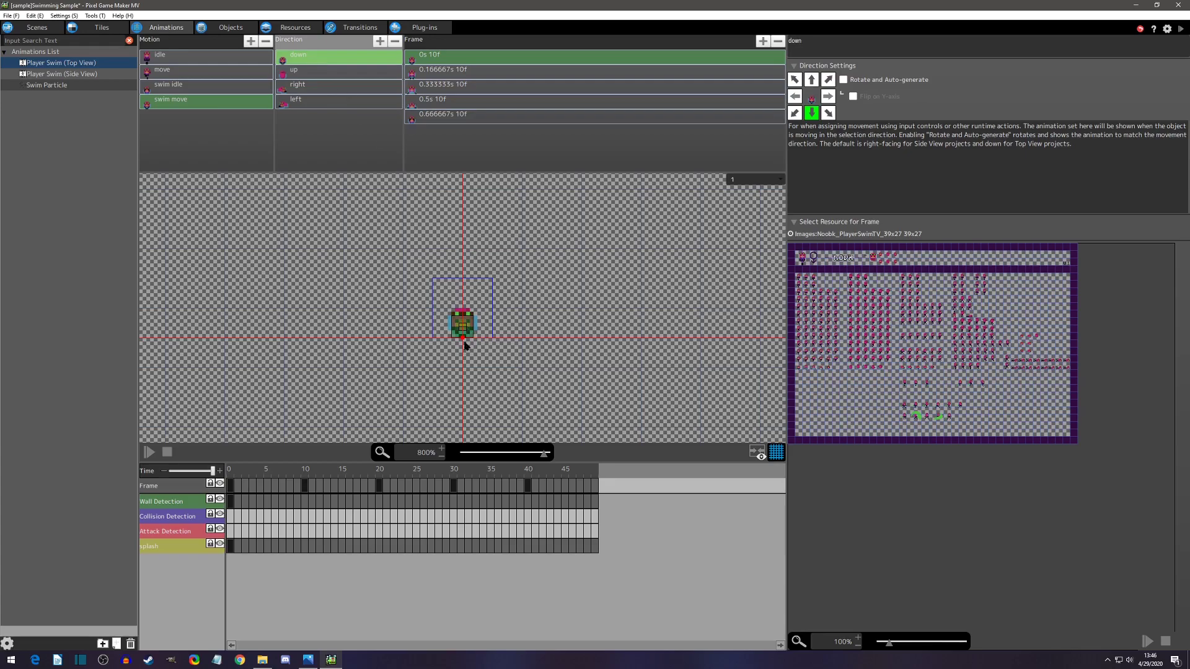
left_click(312, 92)
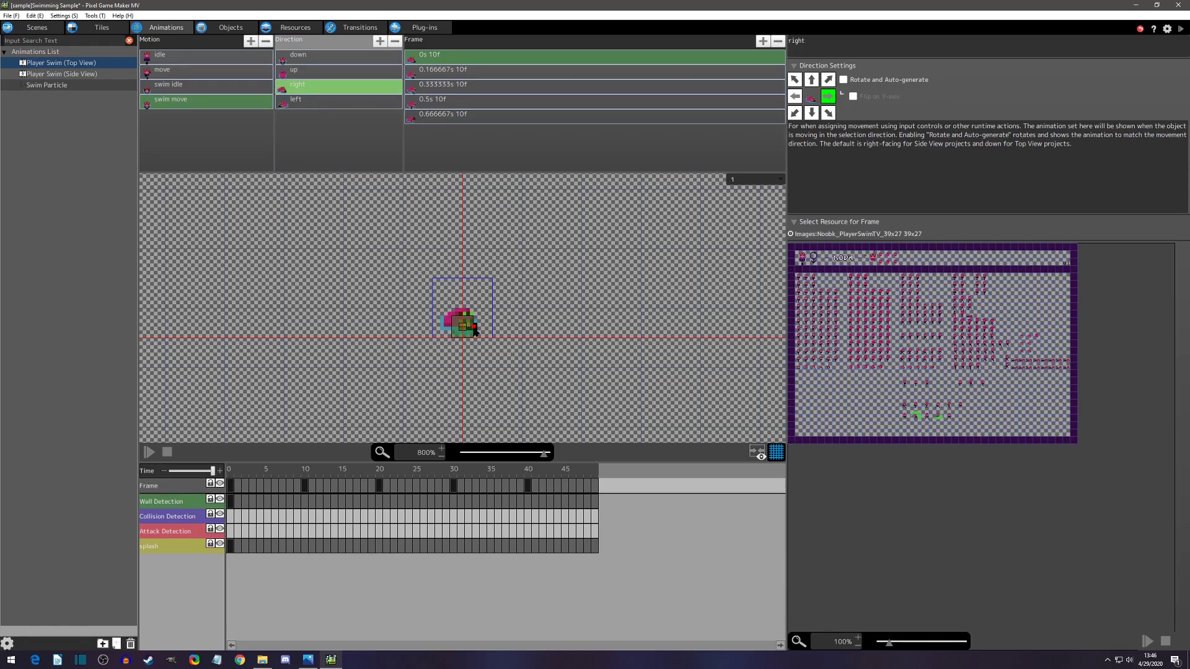
left_click(333, 108)
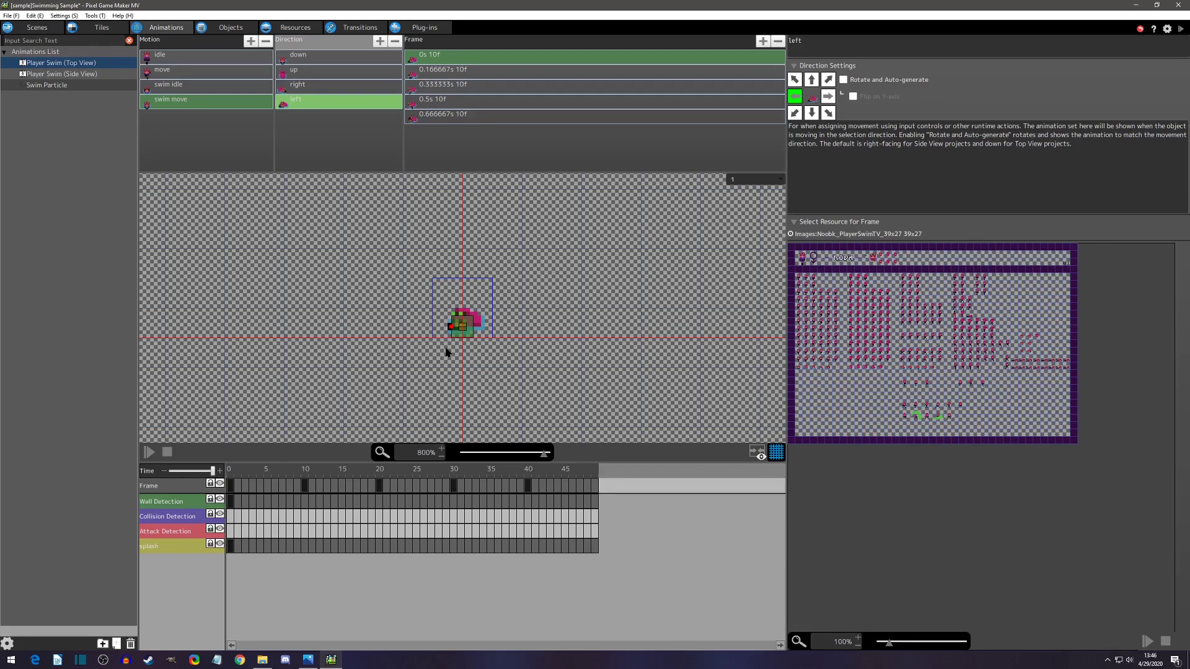
left_click(230, 58)
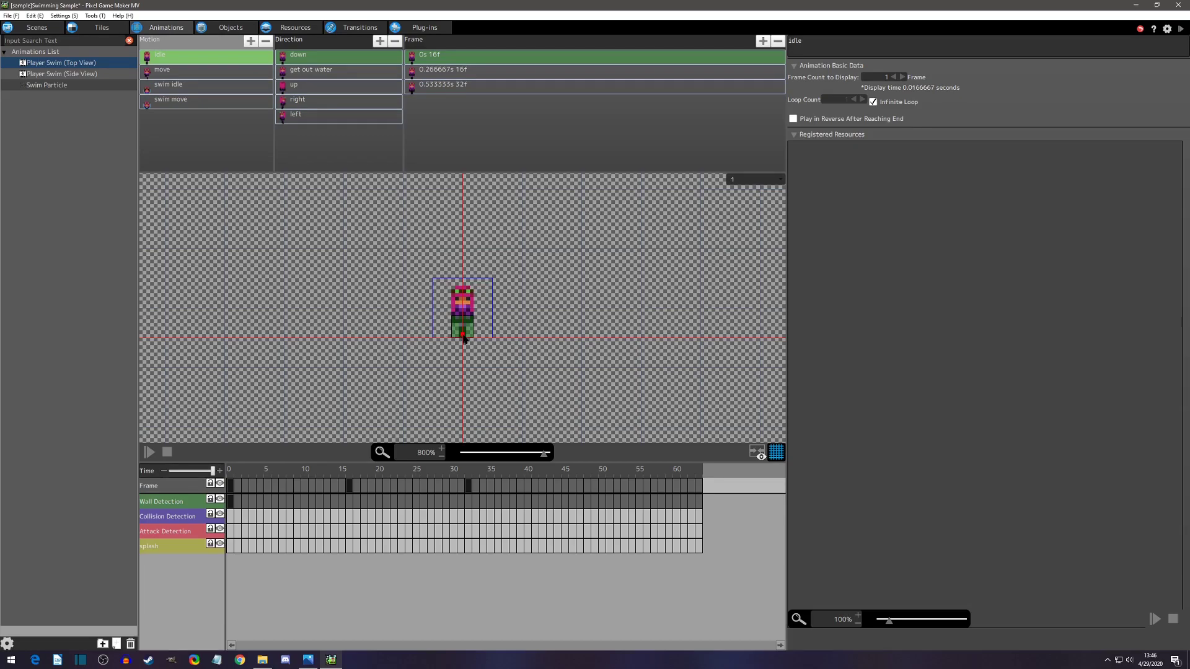
left_click(231, 28)
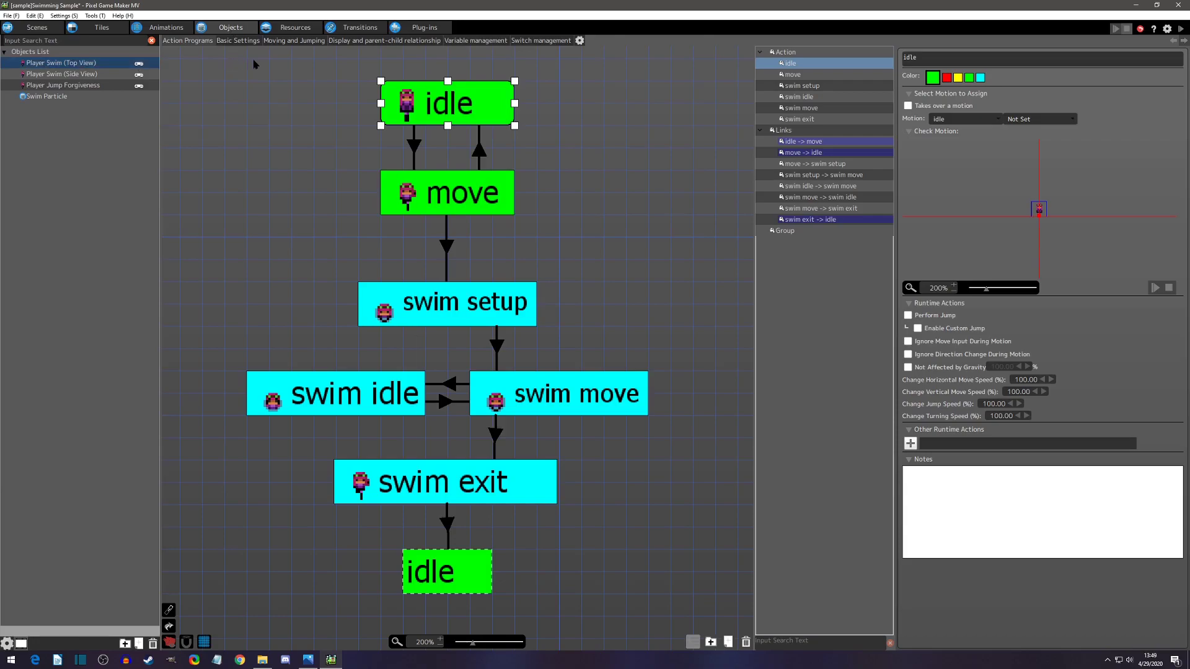
Show the Variables List to see the links that use Area Detection
left_click(470, 41)
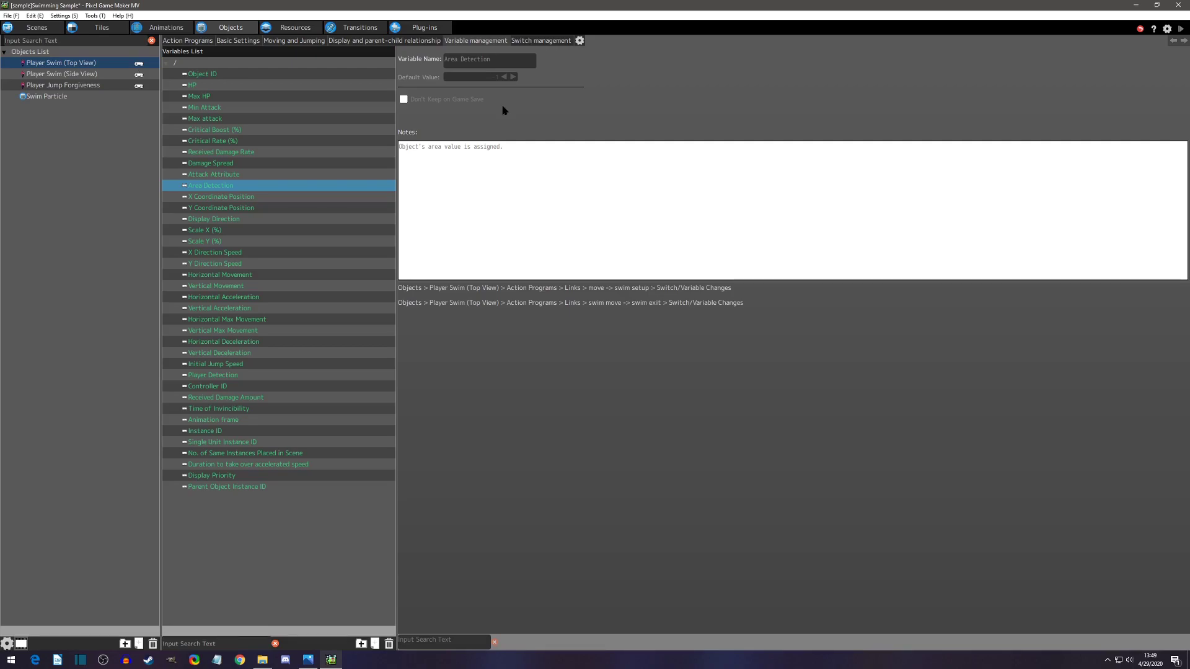
From Area Detection's references, jump to the move → swim setup Switch/Variable Changes link
left_click(486, 295)
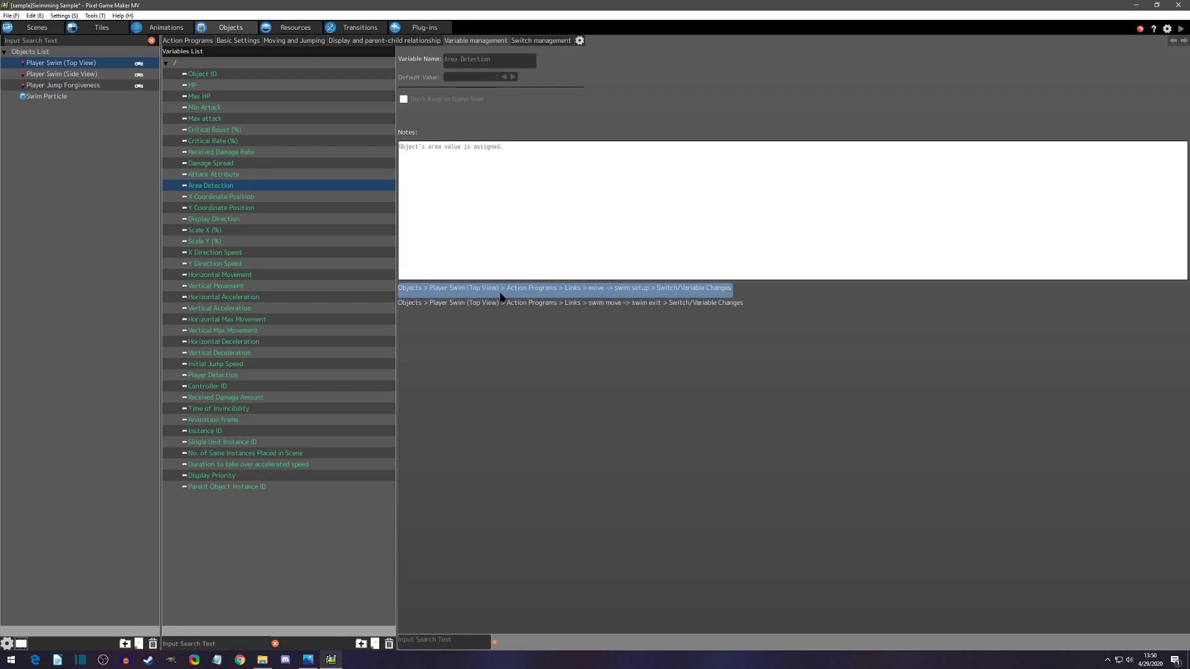
left_click(641, 303)
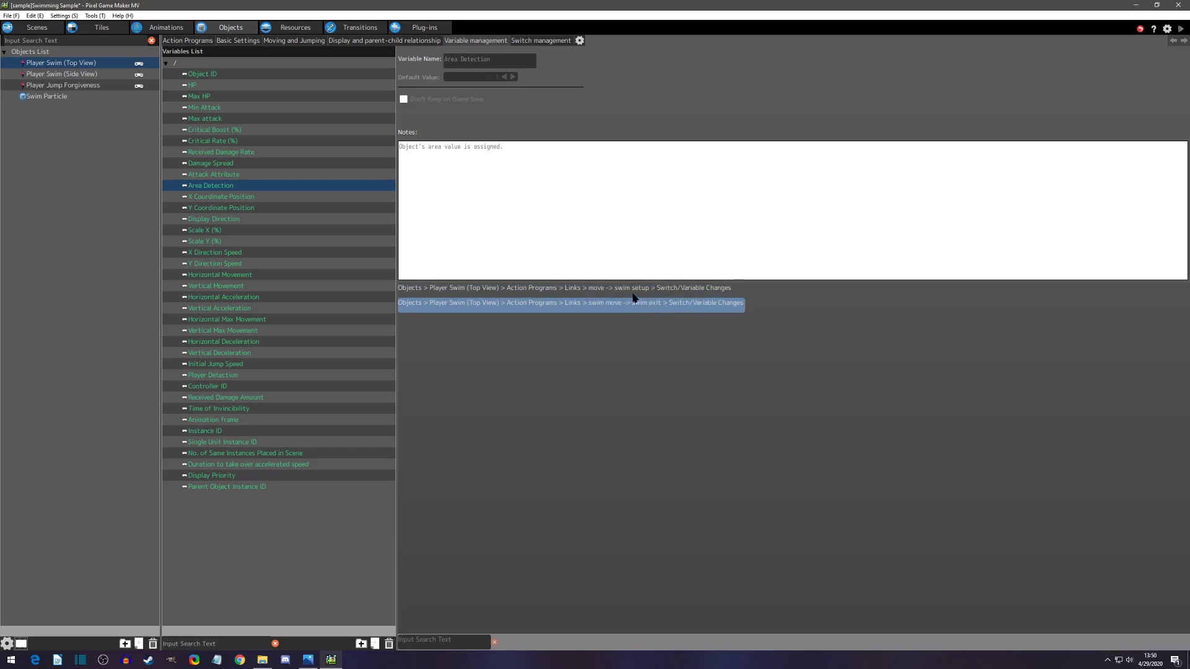
left_click(632, 291)
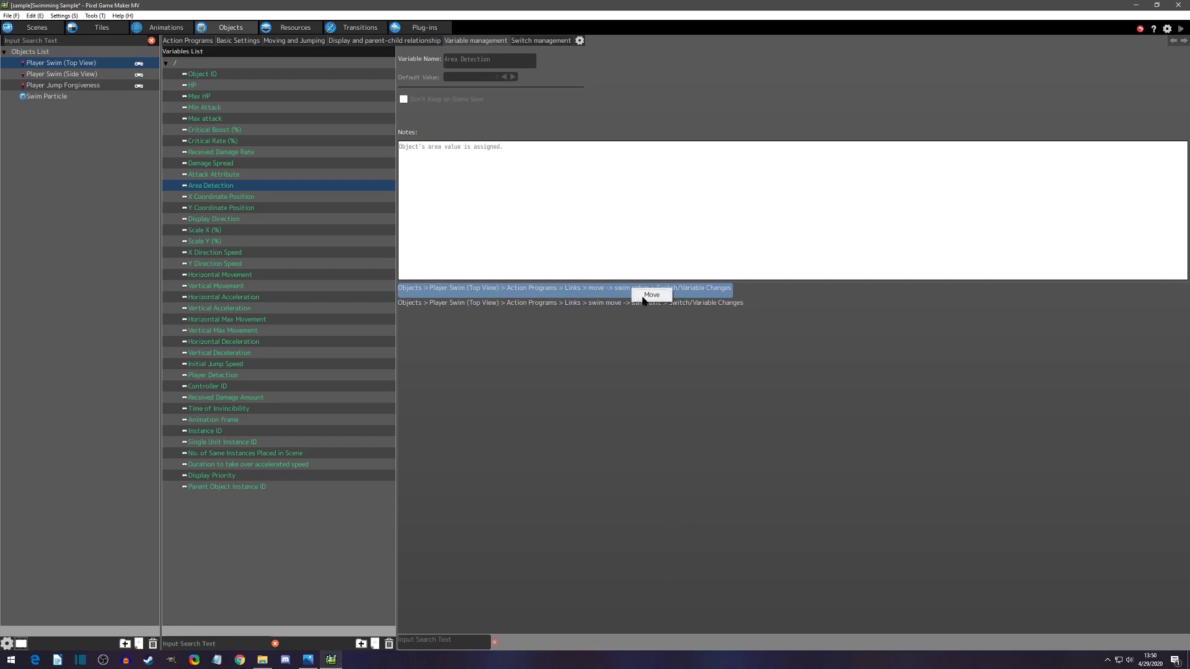
double_click(638, 291)
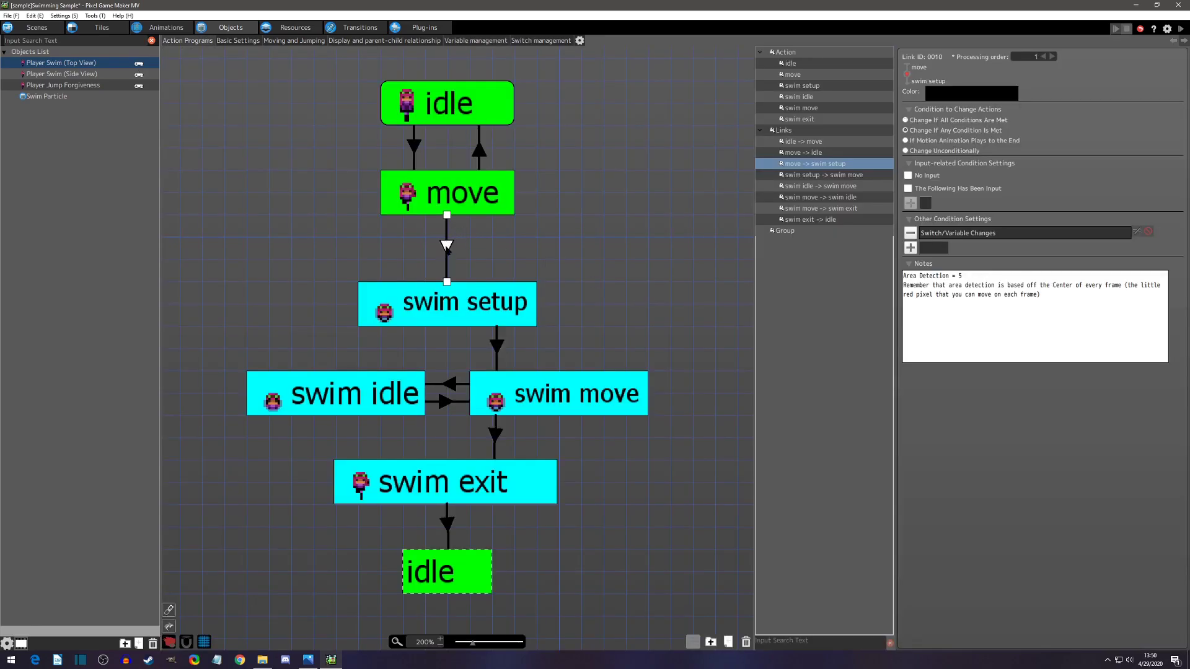
Verify the move → swim setup link requires Area Detection = 5, then select the swim setup action
double_click(980, 234)
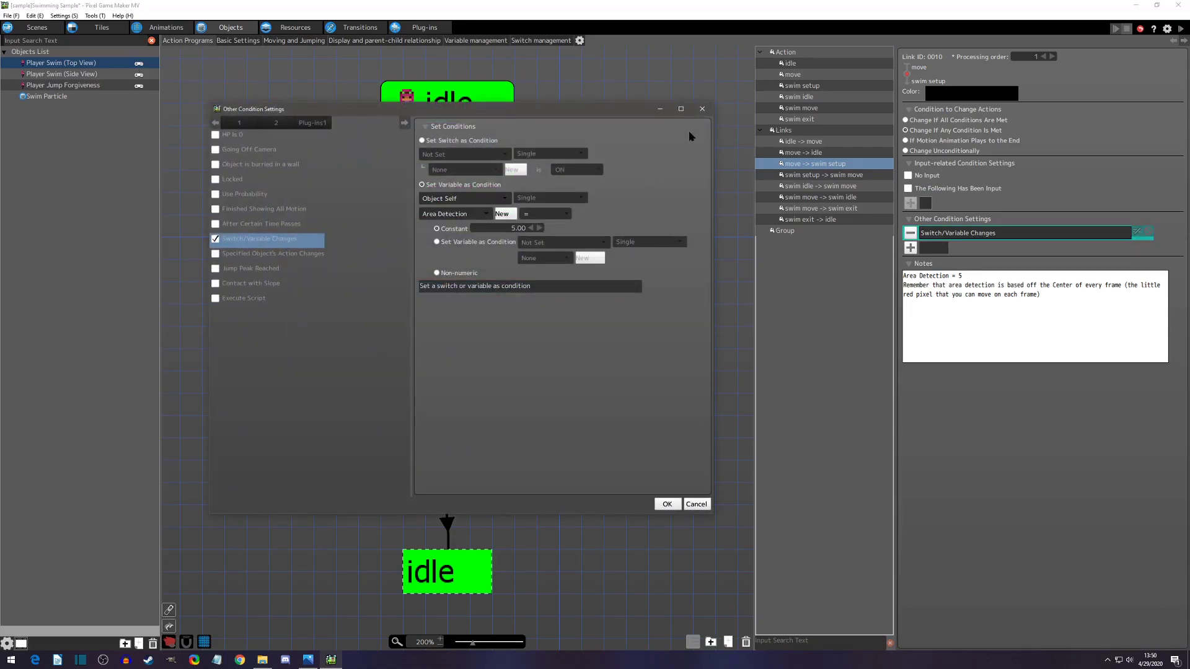
left_click(702, 110)
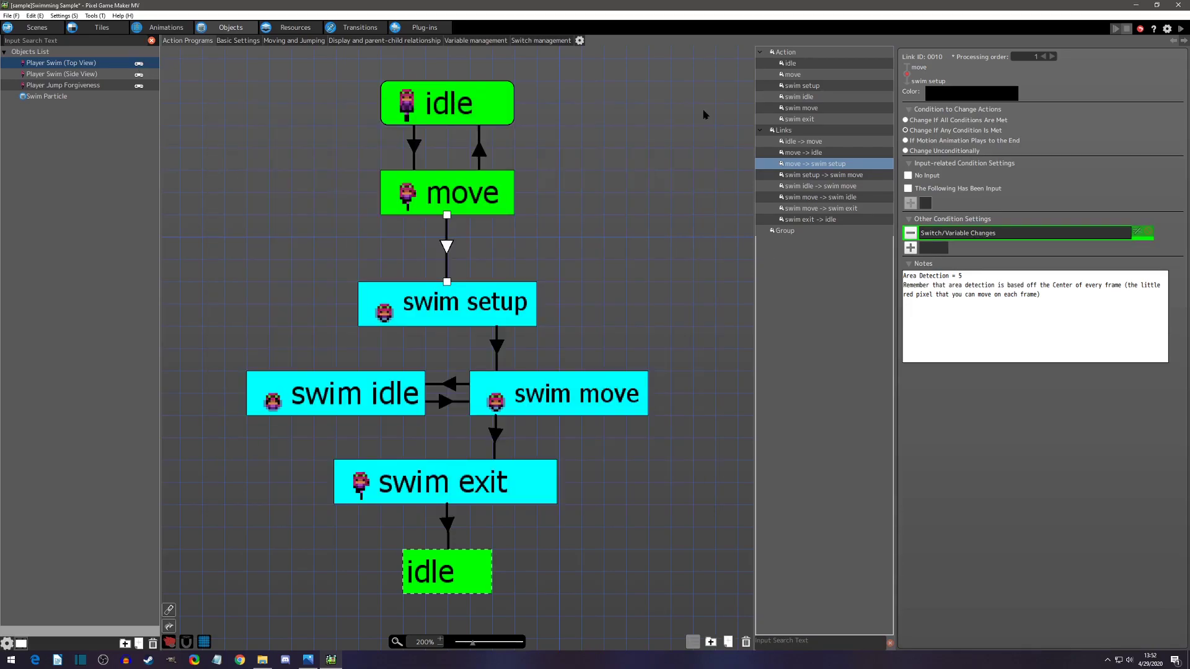
left_click(512, 111)
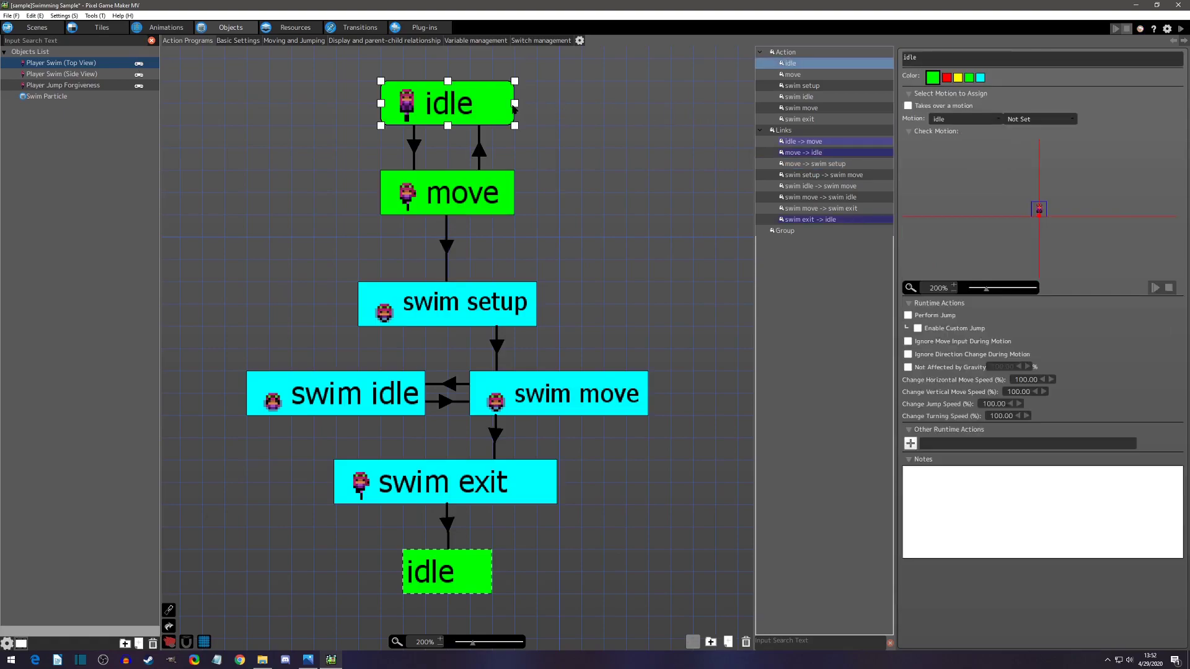
left_click(505, 200)
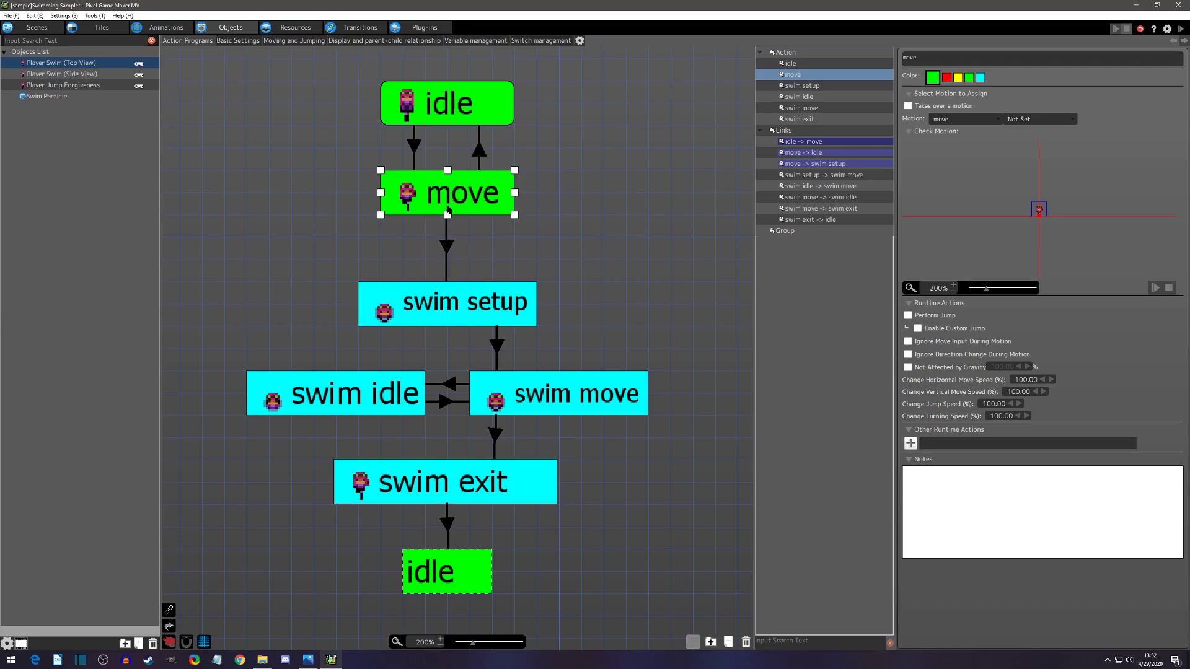
left_click(447, 246)
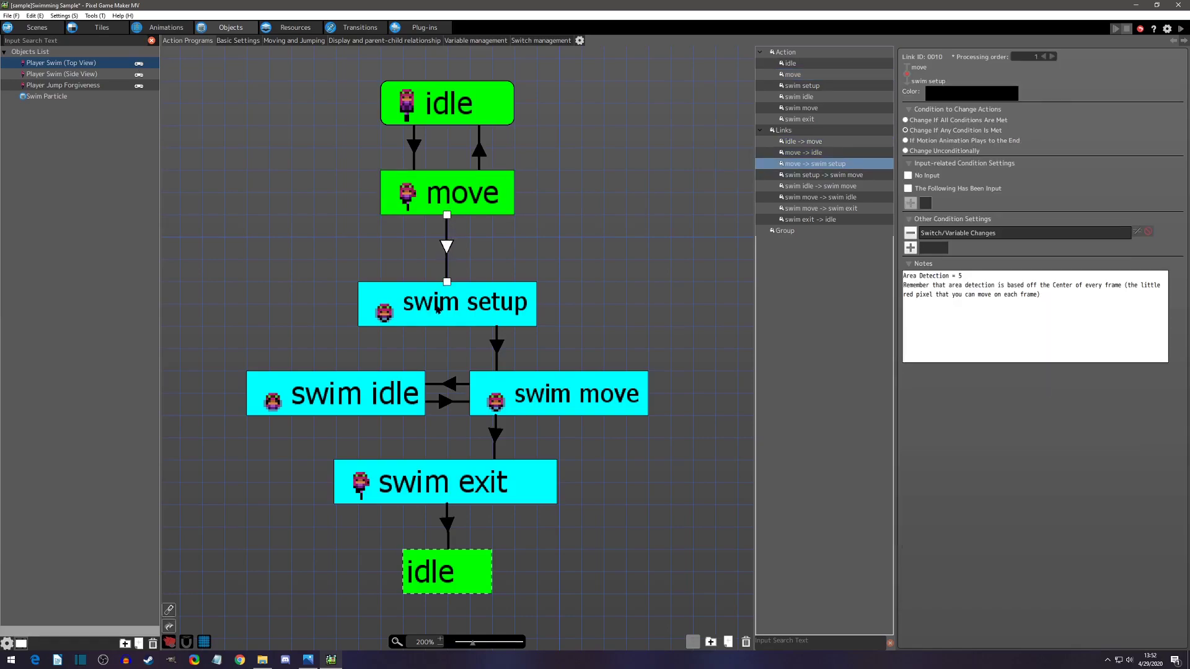
double_click(981, 239)
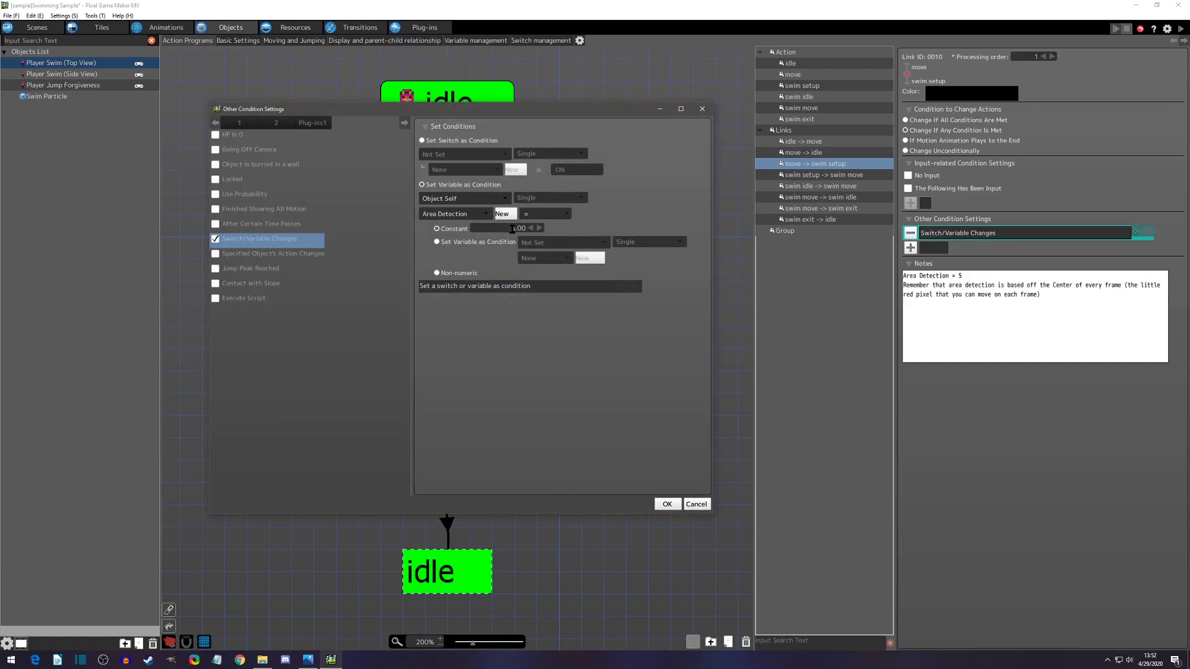
left_click(668, 505)
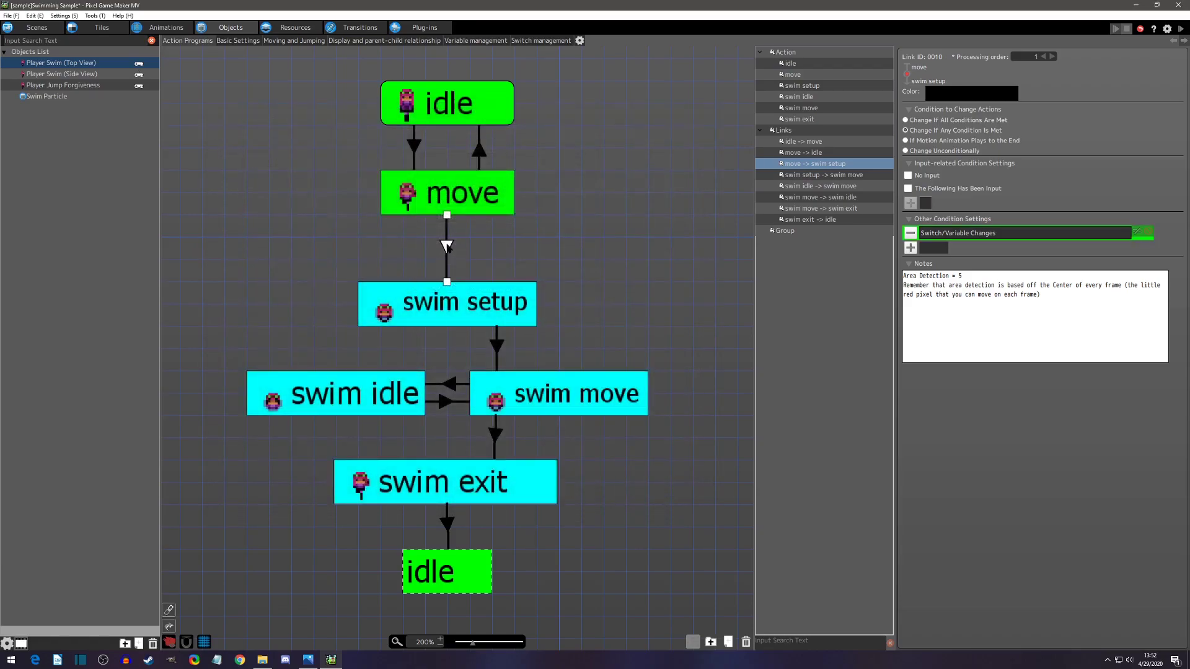
left_click(446, 308)
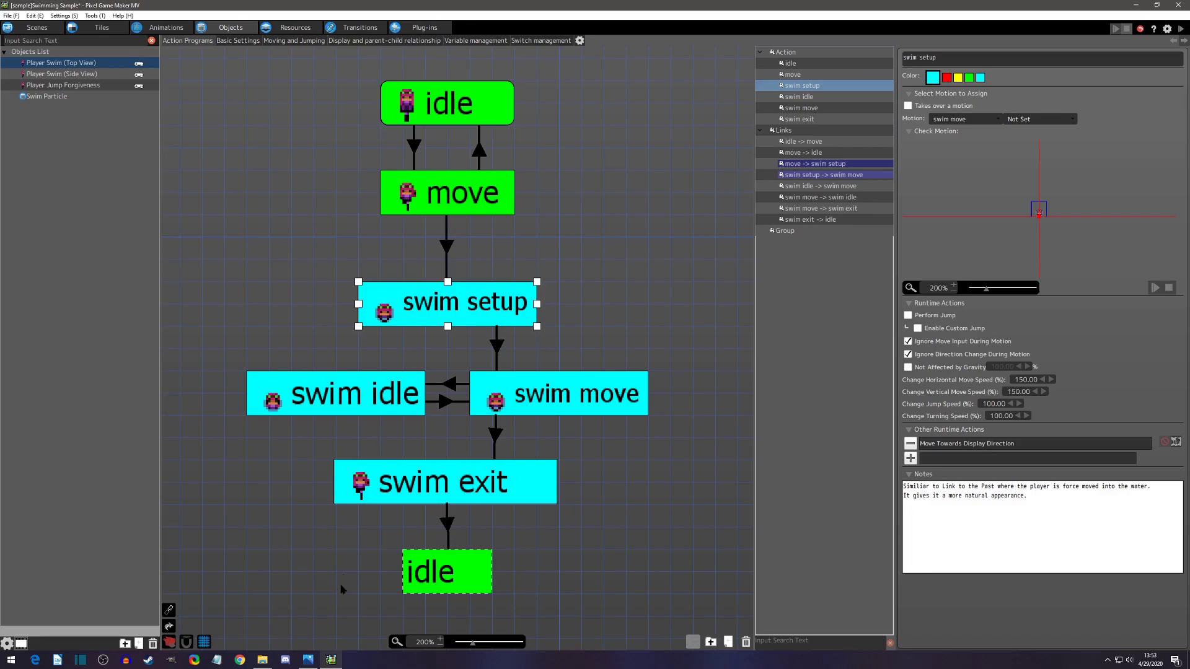
left_click(308, 660)
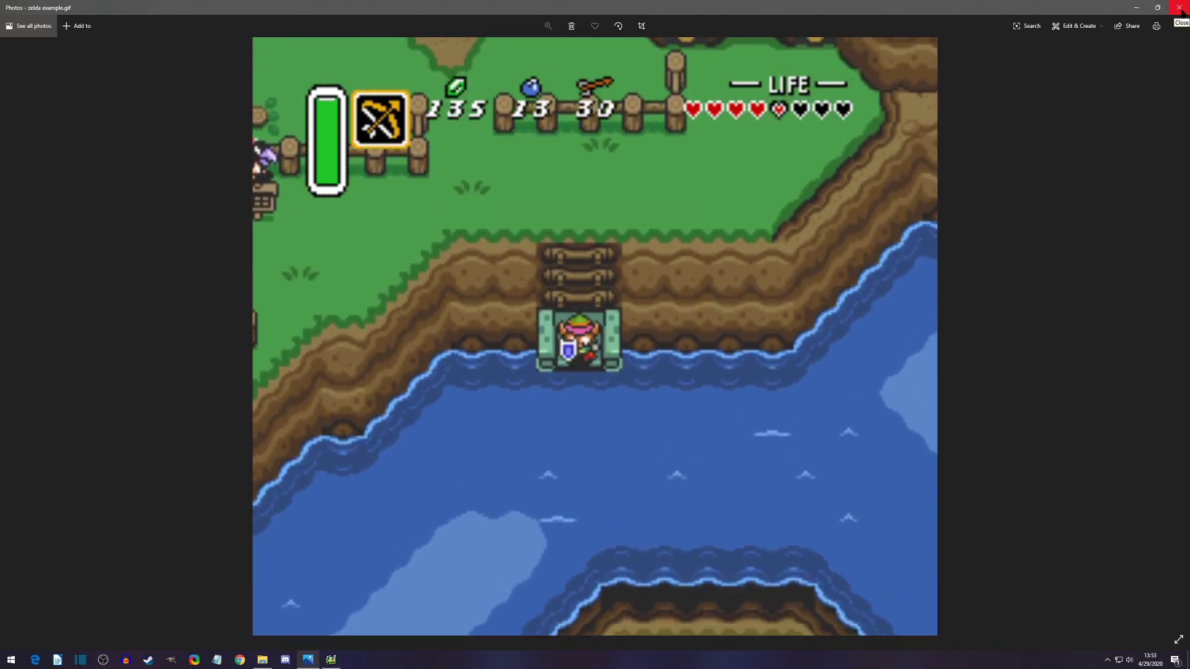
left_click(1179, 7)
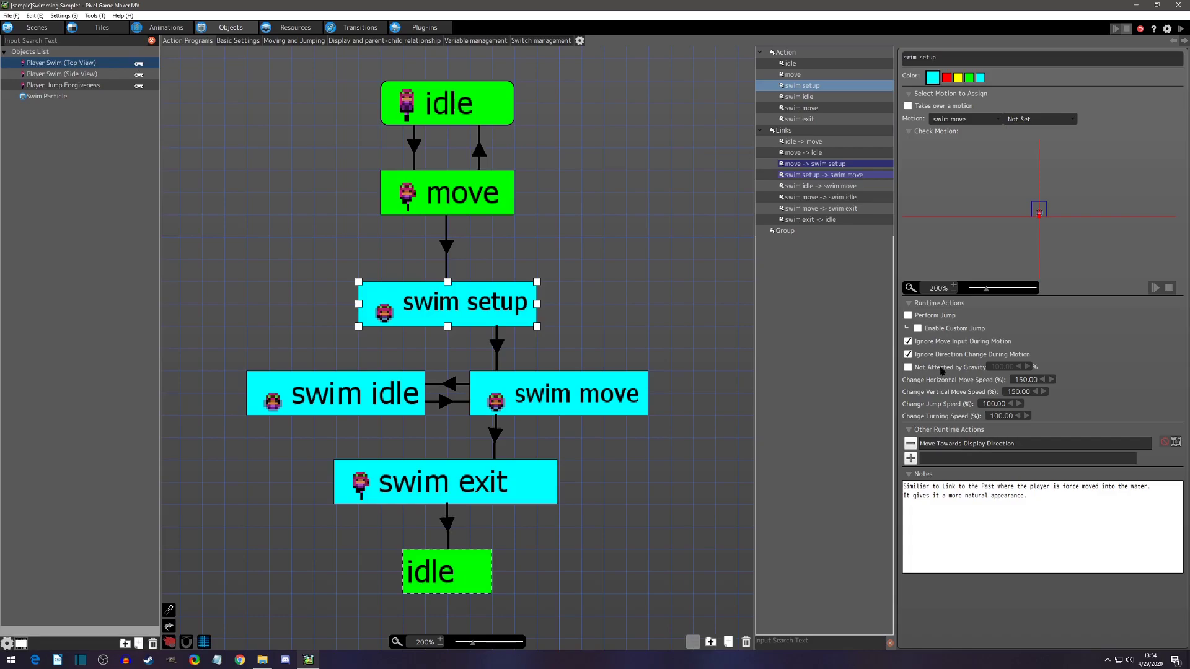
Review swim setup's Move Towards Display Direction action with its 10-pixel distance, then close it
double_click(943, 444)
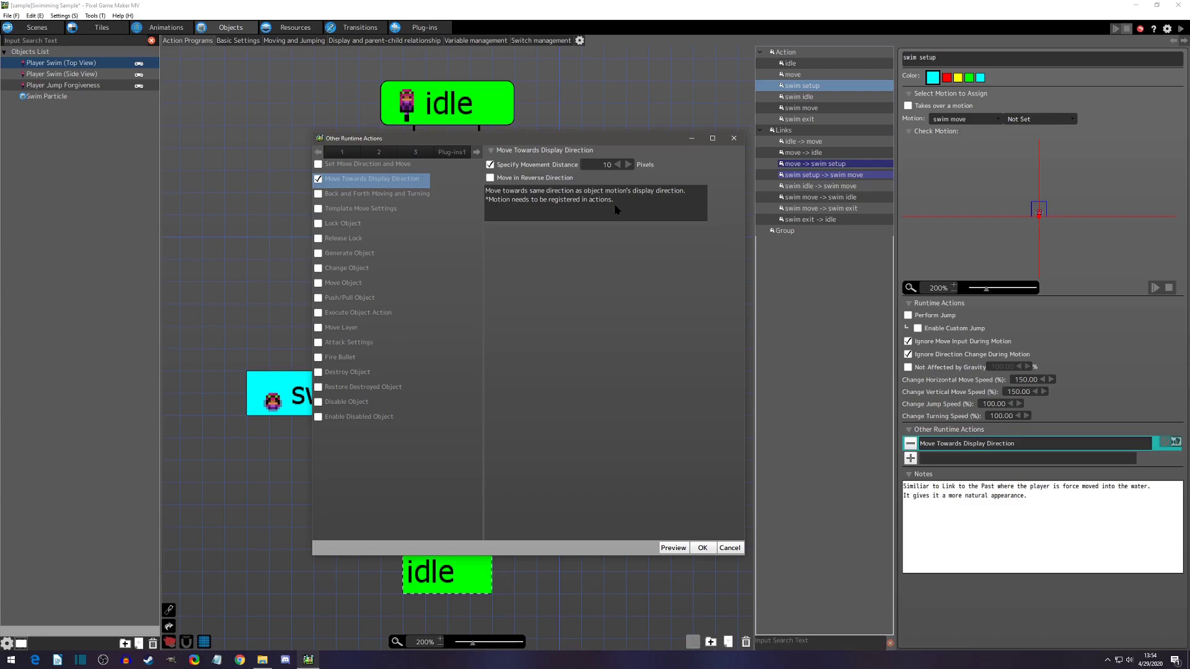
left_click(734, 140)
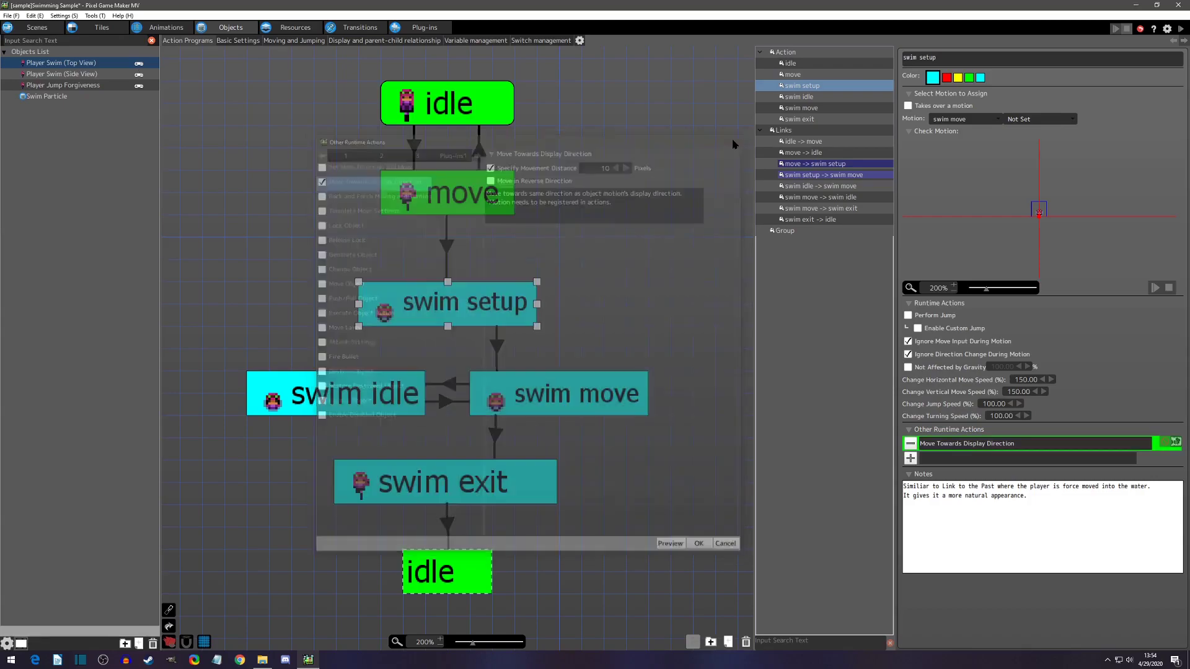
Test-play the game, walk the character left into the pool, then close the game window
left_click(1180, 29)
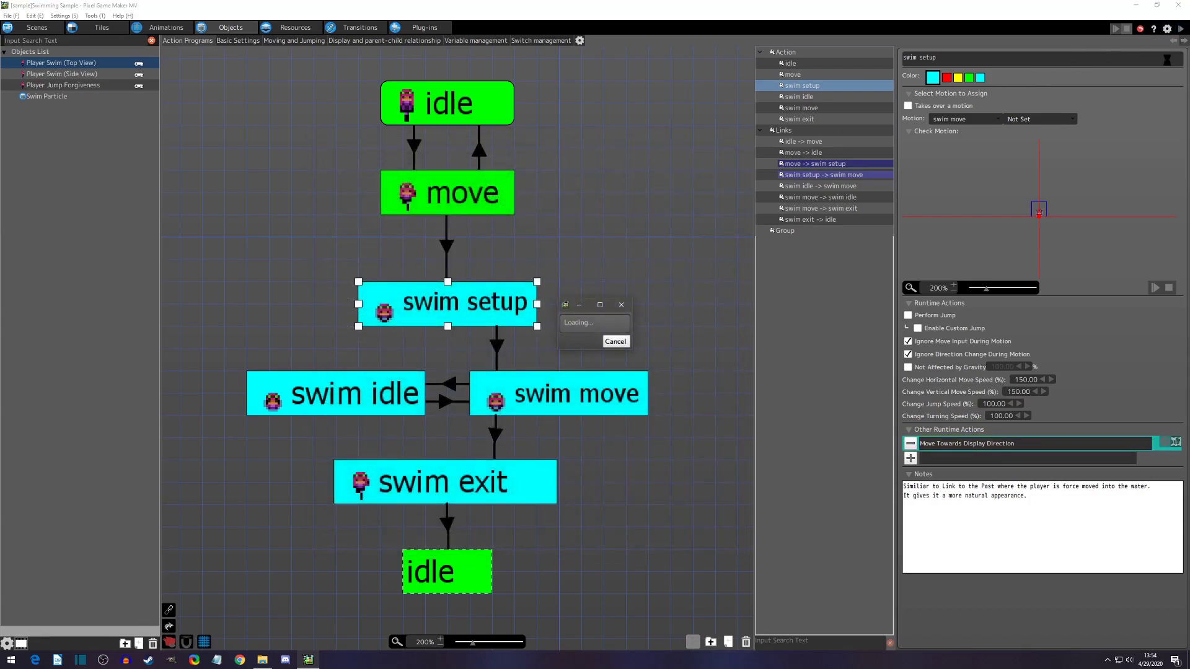
key("Left")
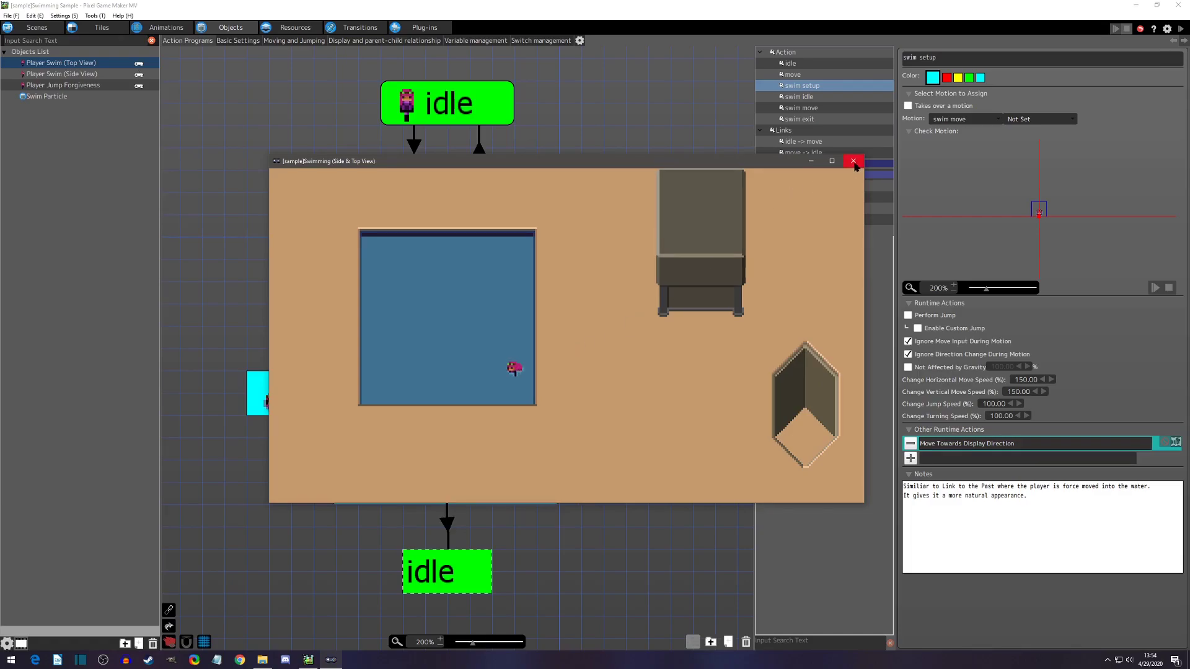
left_click(853, 165)
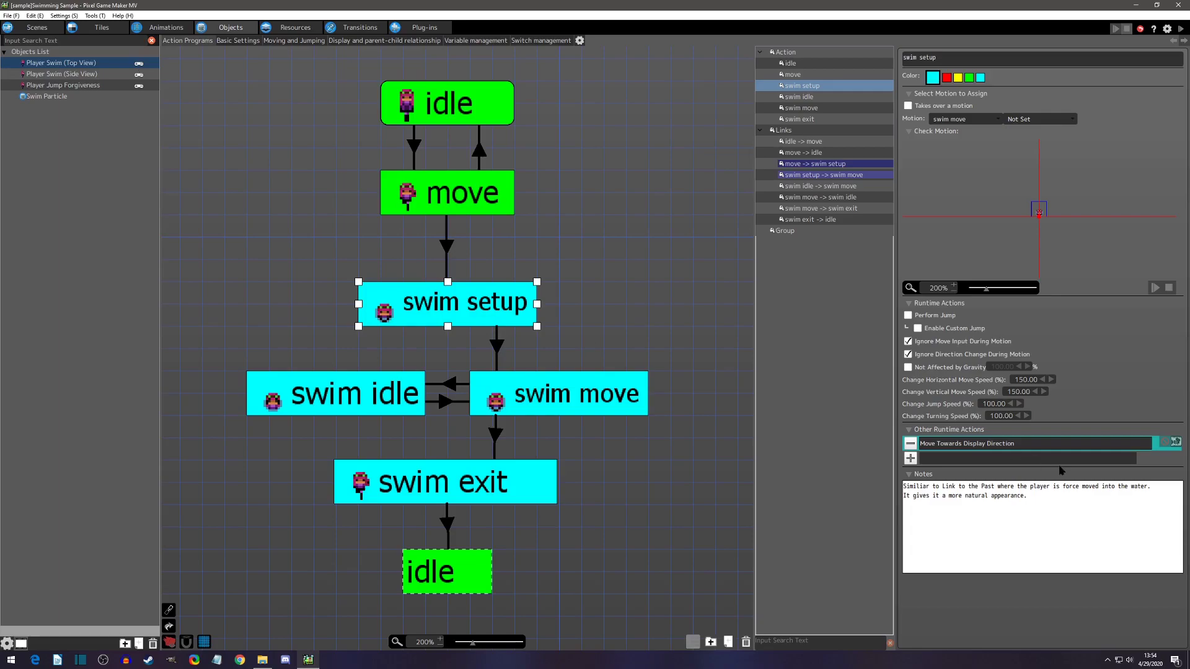
left_click(499, 348)
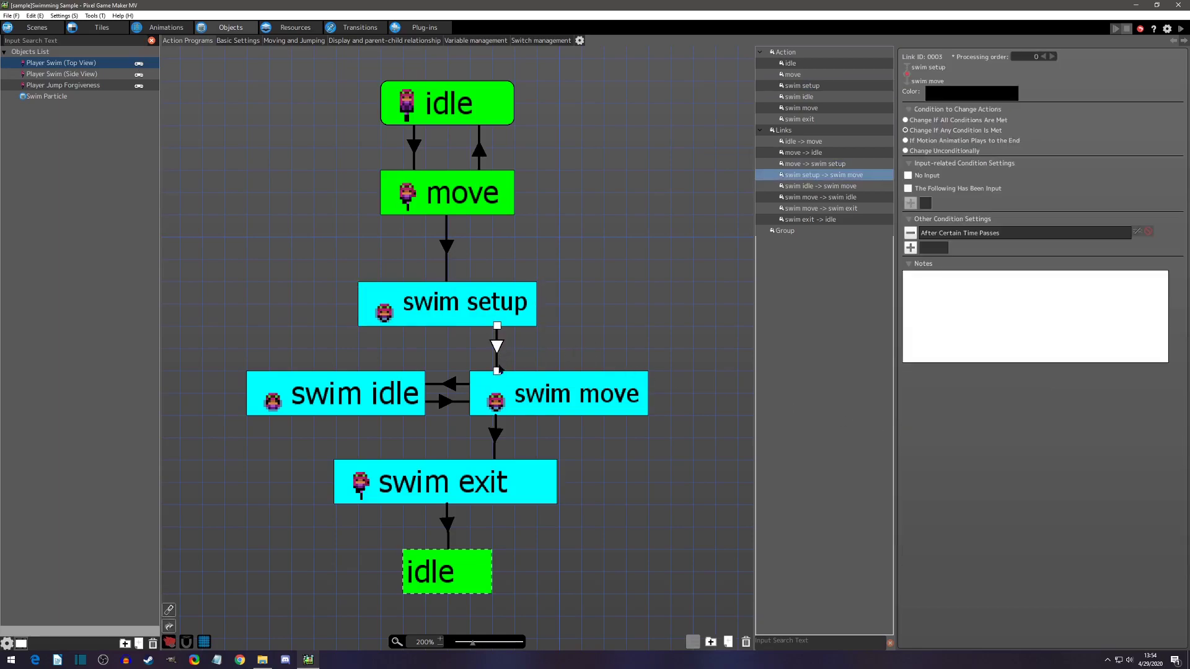
double_click(990, 237)
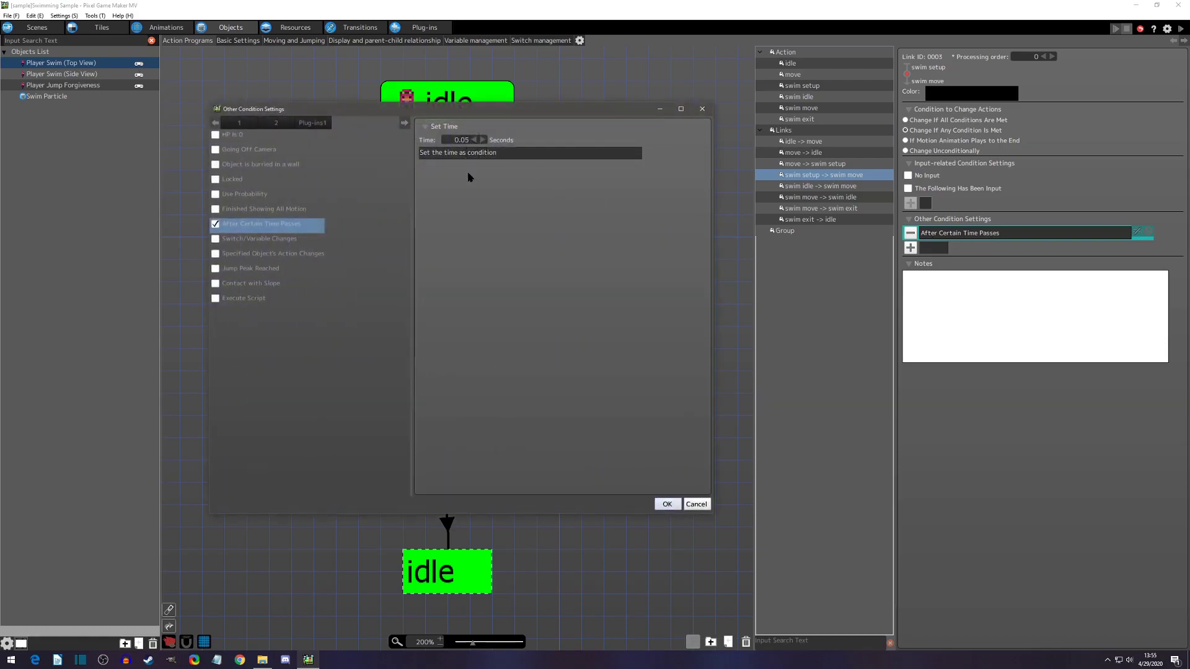
left_click(703, 109)
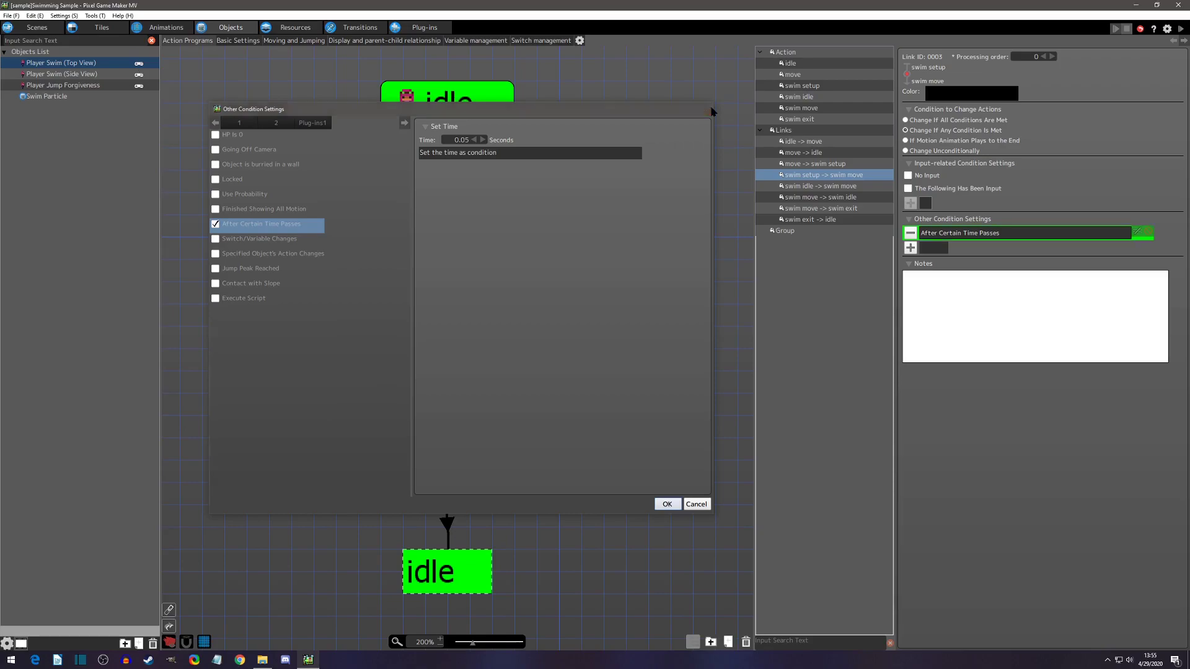
left_click(502, 399)
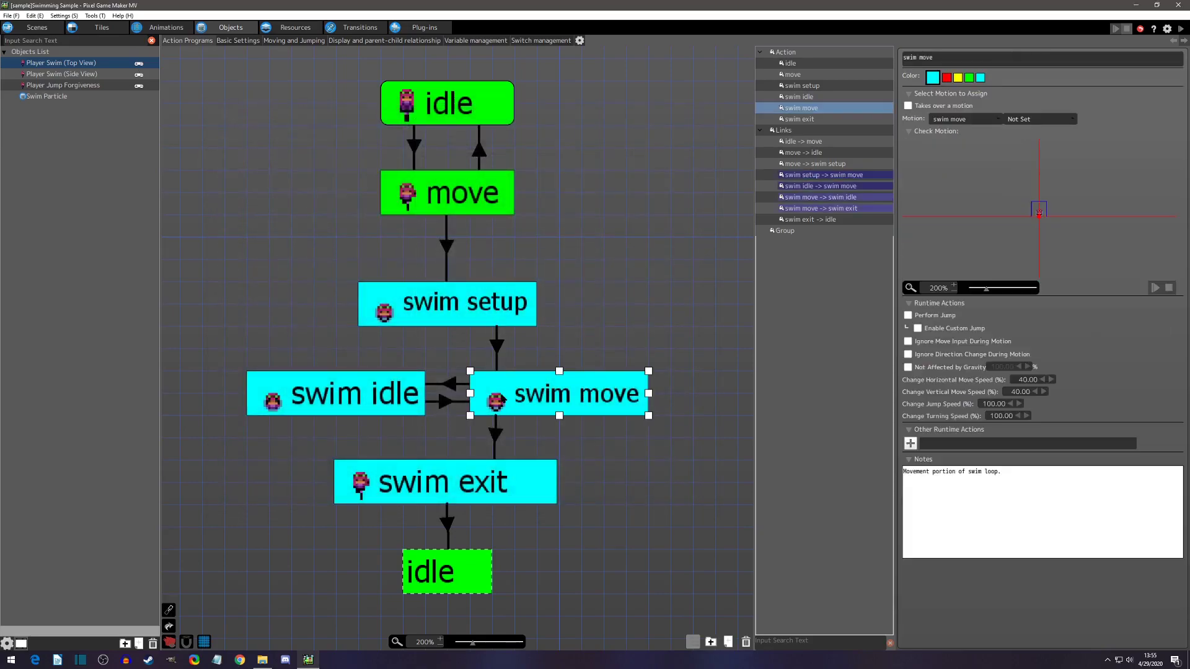
left_click(375, 406)
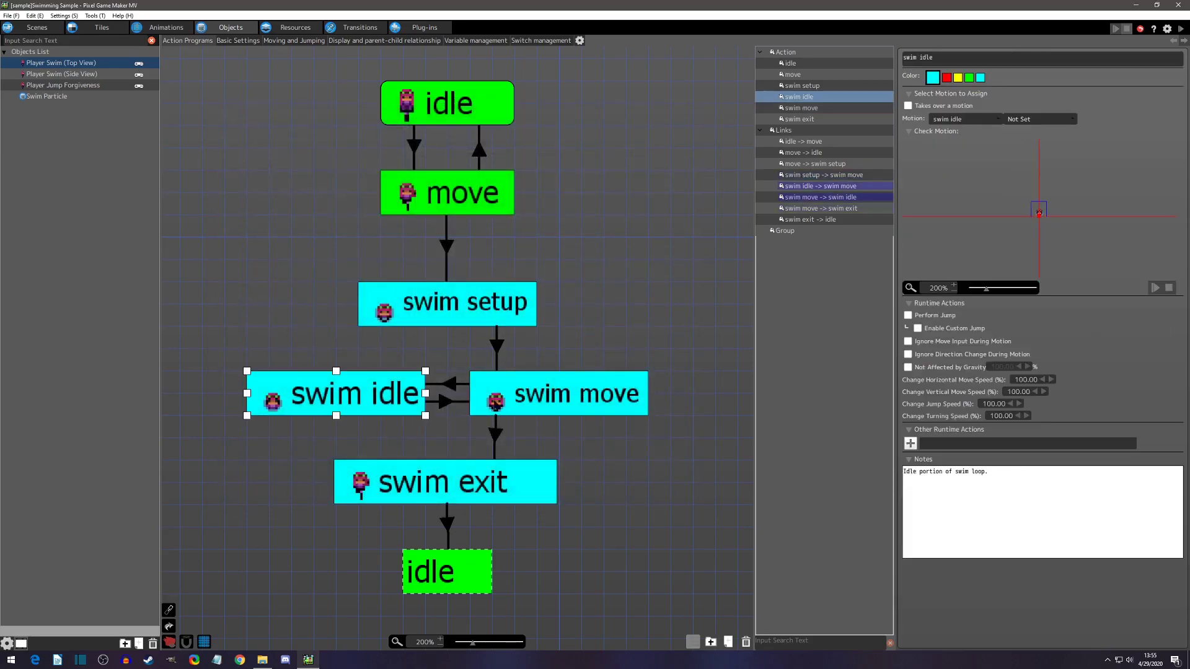
left_click(511, 404)
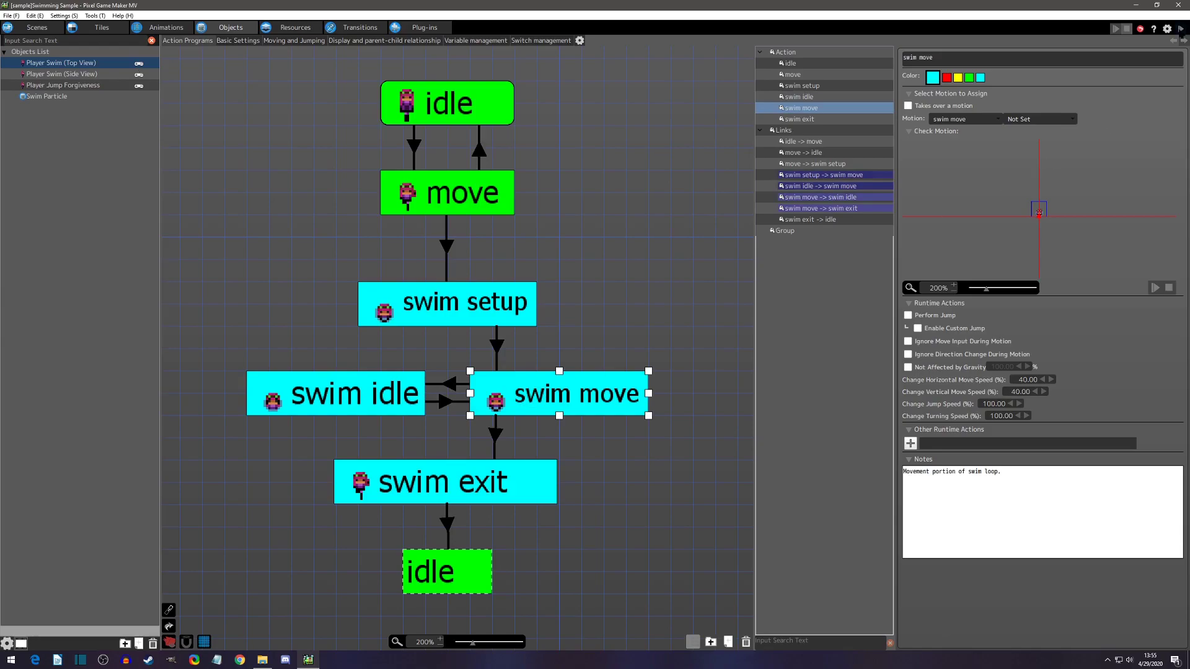
left_click(1181, 28)
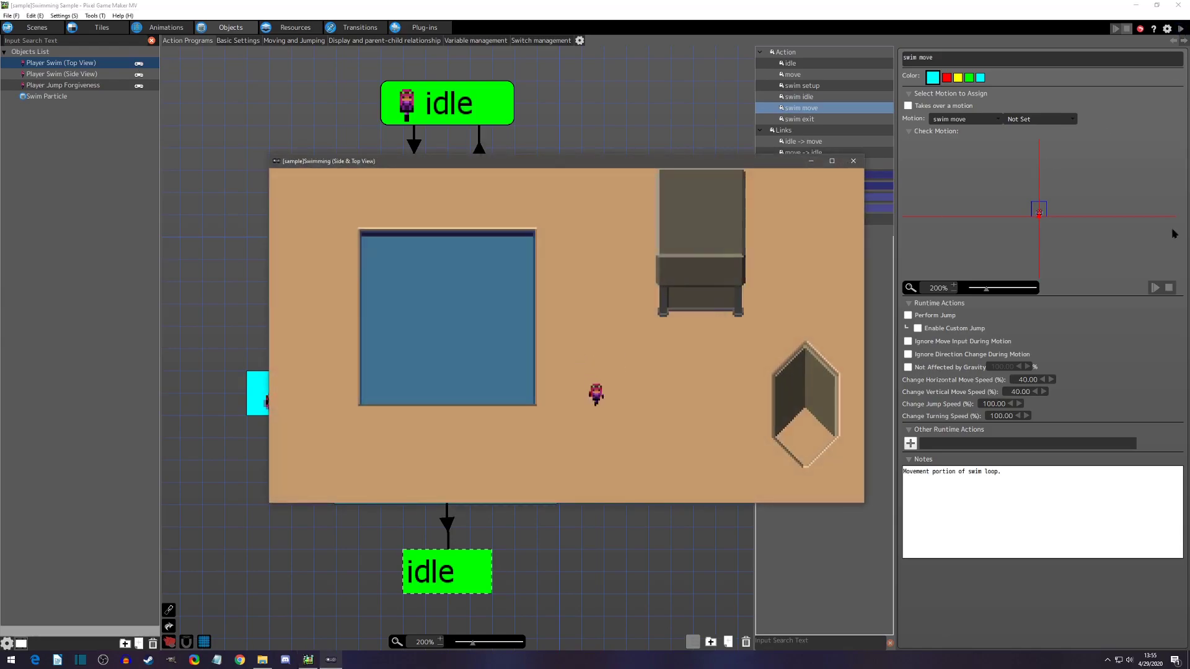
key("Up")
key("Right")
key("Up")
key("Left")
key("Down")
key("Right")
key("Up")
key("Left")
key("Left")
key("Up")
key("Down")
key("Right")
key("Up")
key("Right")
key("Up")
key("Left")
key("Down")
key("Left")
key("Down")
key("Right")
key("Right")
key("Up")
key("Left")
key("Down")
key("Up")
key("Down")
key("Right")
left_click(853, 161)
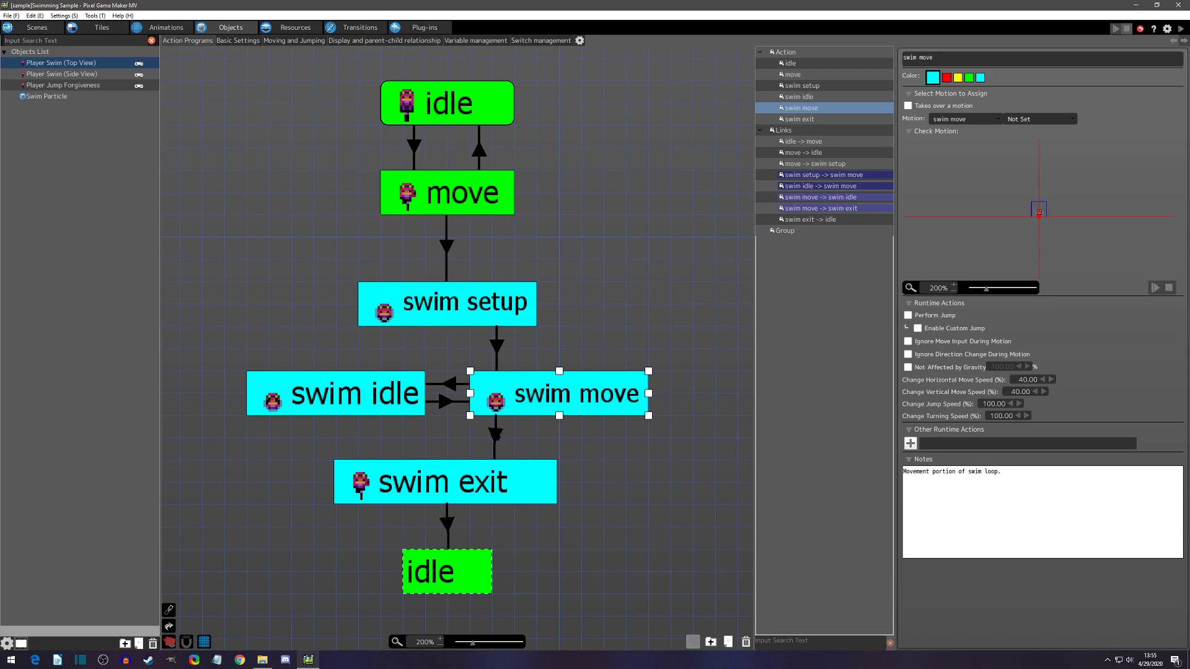
On the swim move → swim exit link, change the Area Detection comparison to equals
left_click(496, 435)
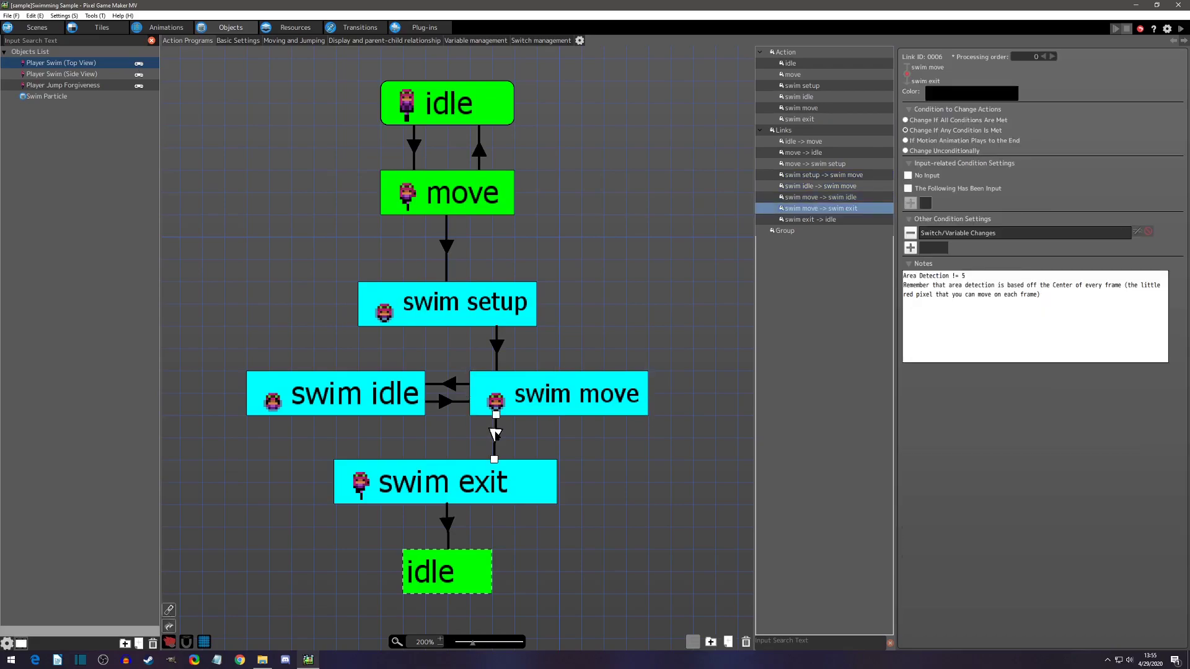
double_click(961, 234)
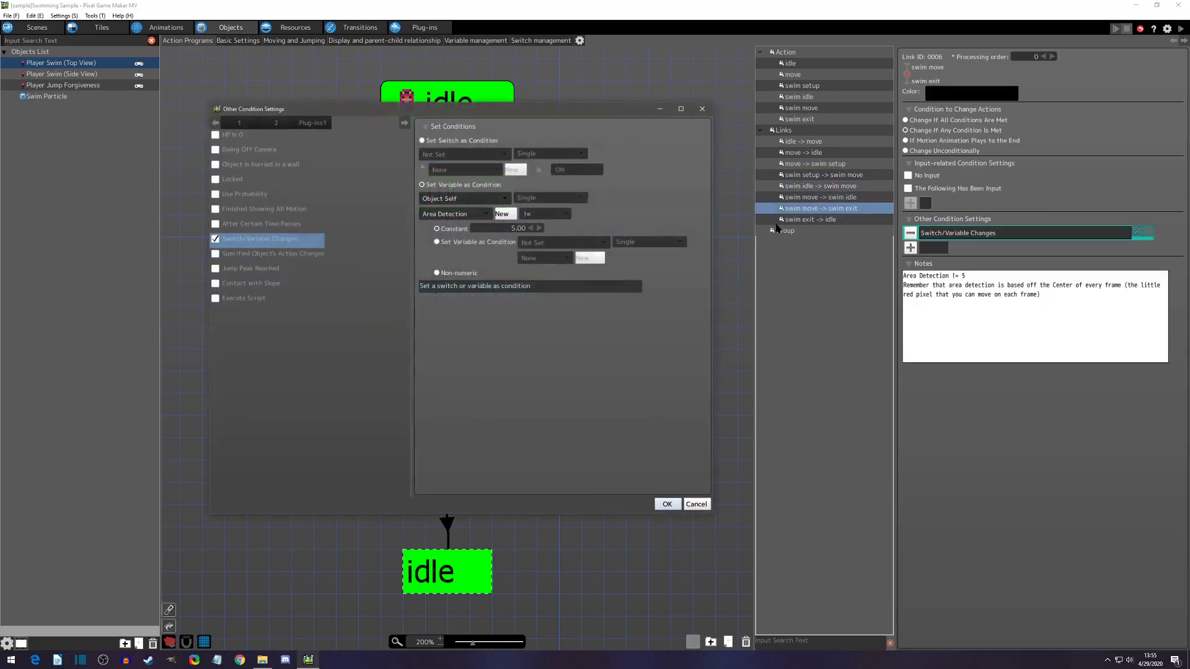
left_click(542, 216)
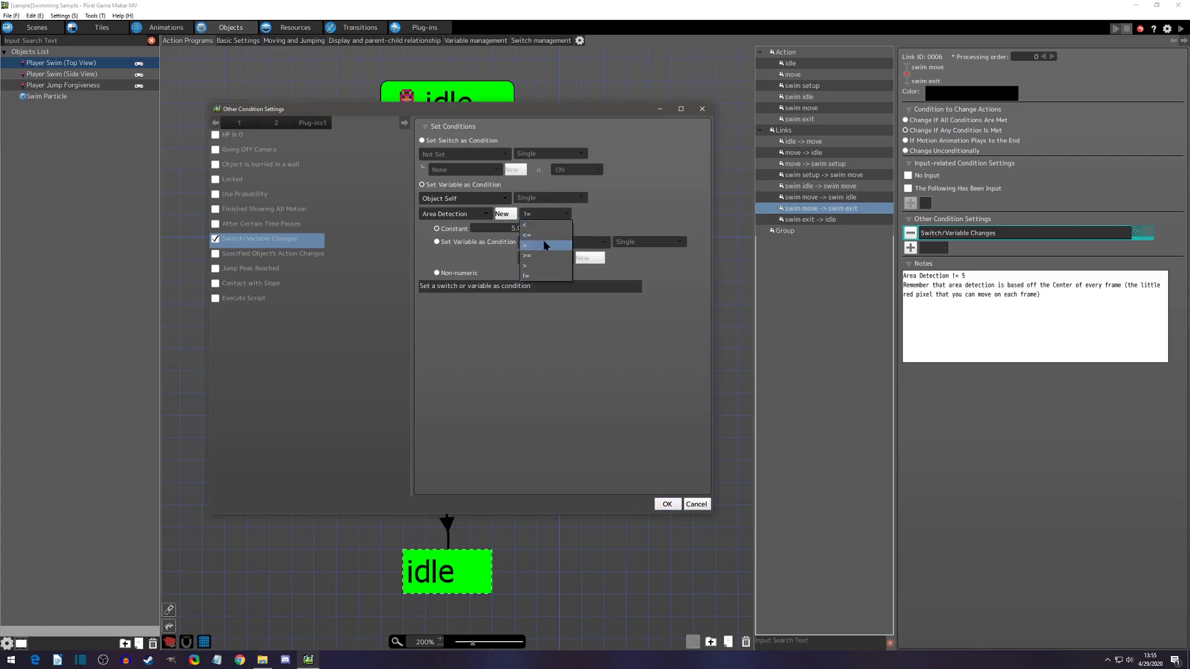
left_click(539, 233)
left_click(667, 504)
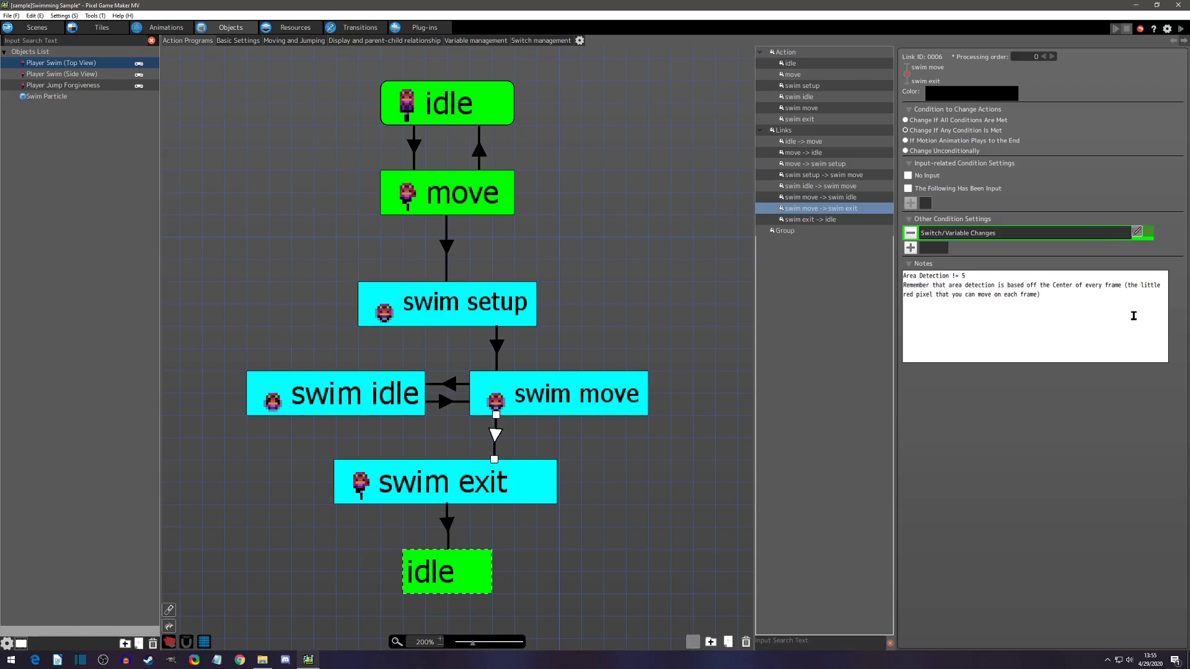
Restore the link's Area Detection condition to not equal (!=) 5
left_click(1136, 231)
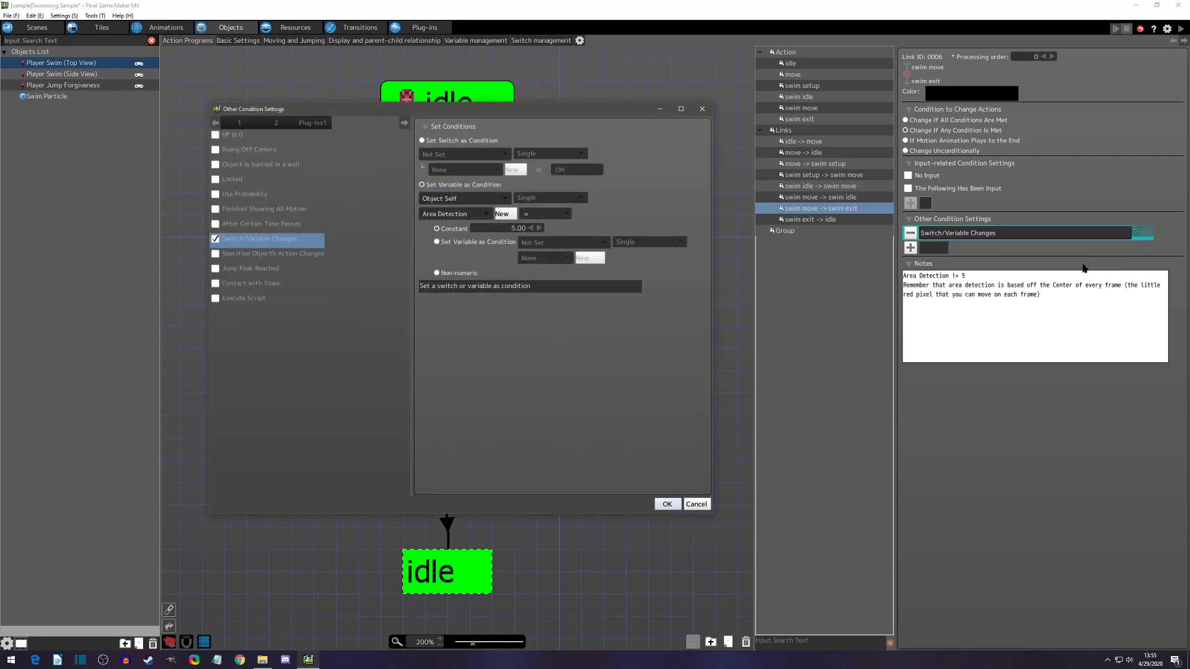
left_click(545, 214)
left_click(543, 278)
left_click(670, 505)
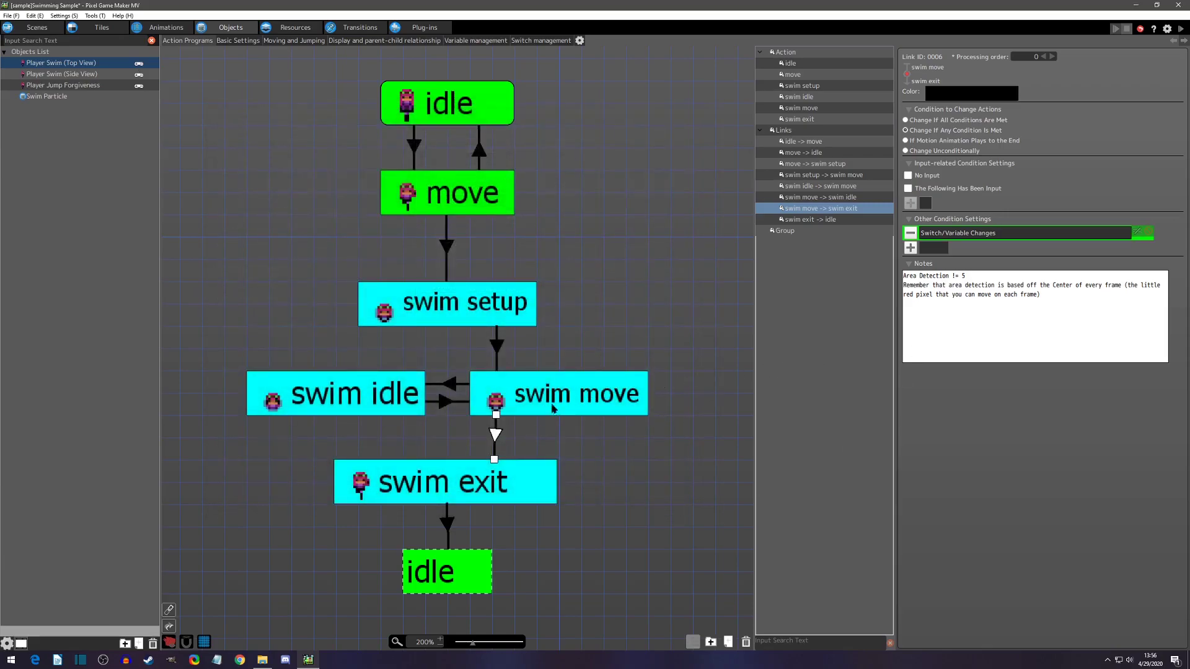
Review the swim exit state's Move Towards Display Direction forced-move action
scroll(553, 408, "down", 3)
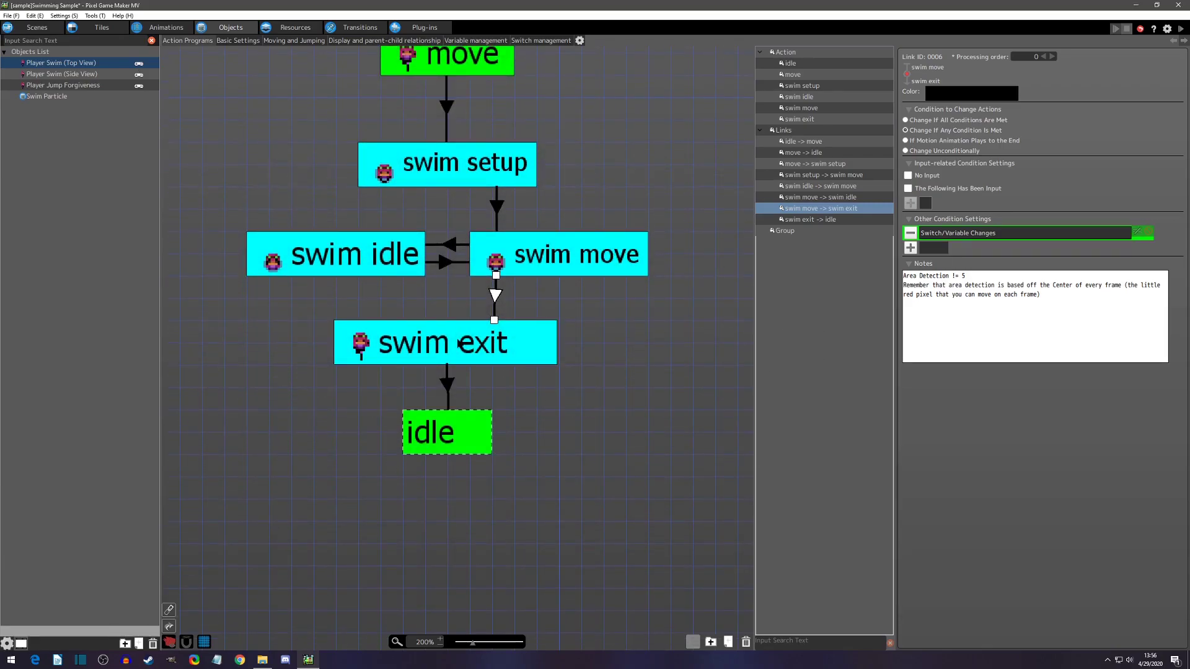
left_click(459, 344)
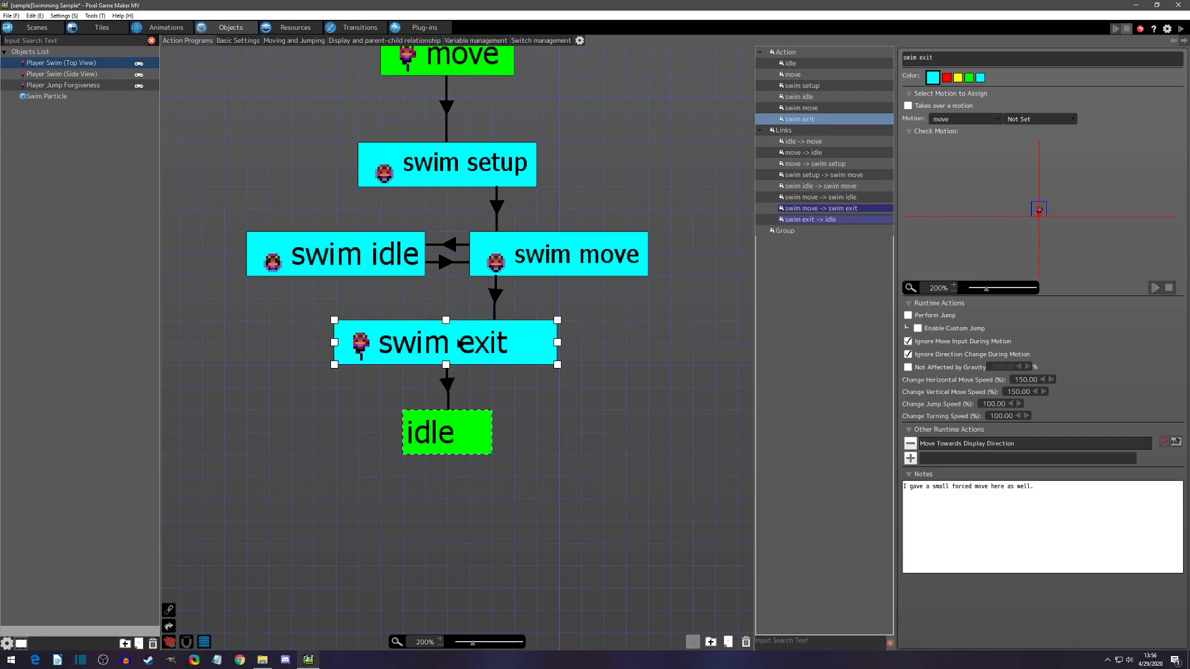
left_click(430, 165)
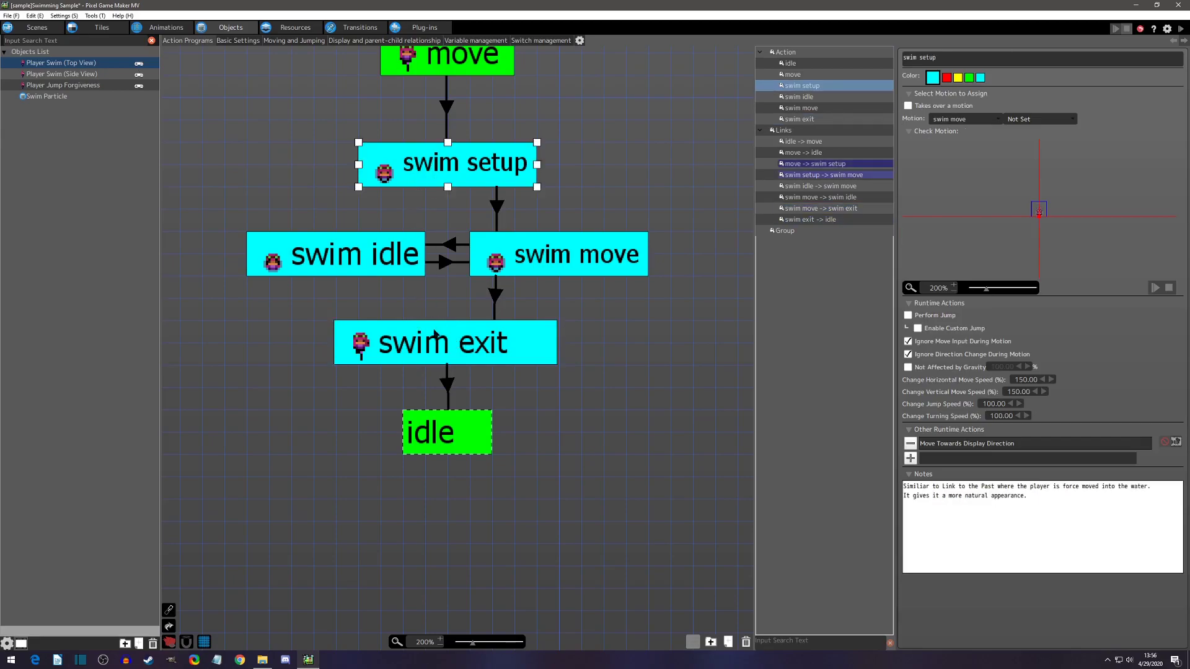
left_click(436, 337)
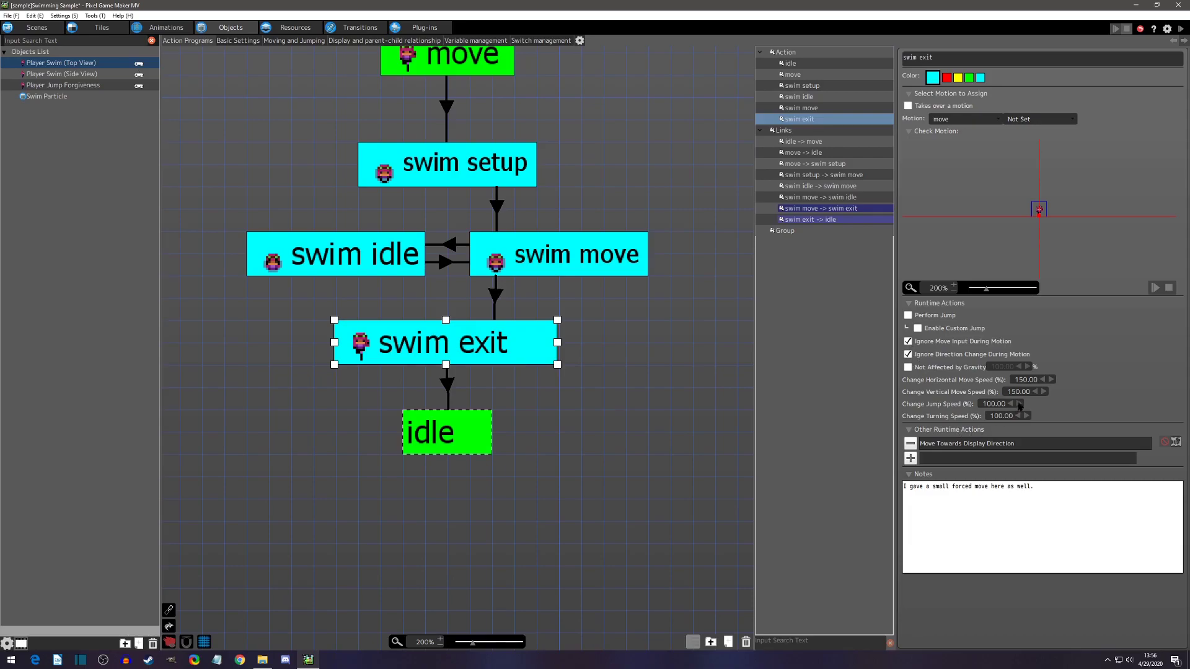
double_click(1013, 441)
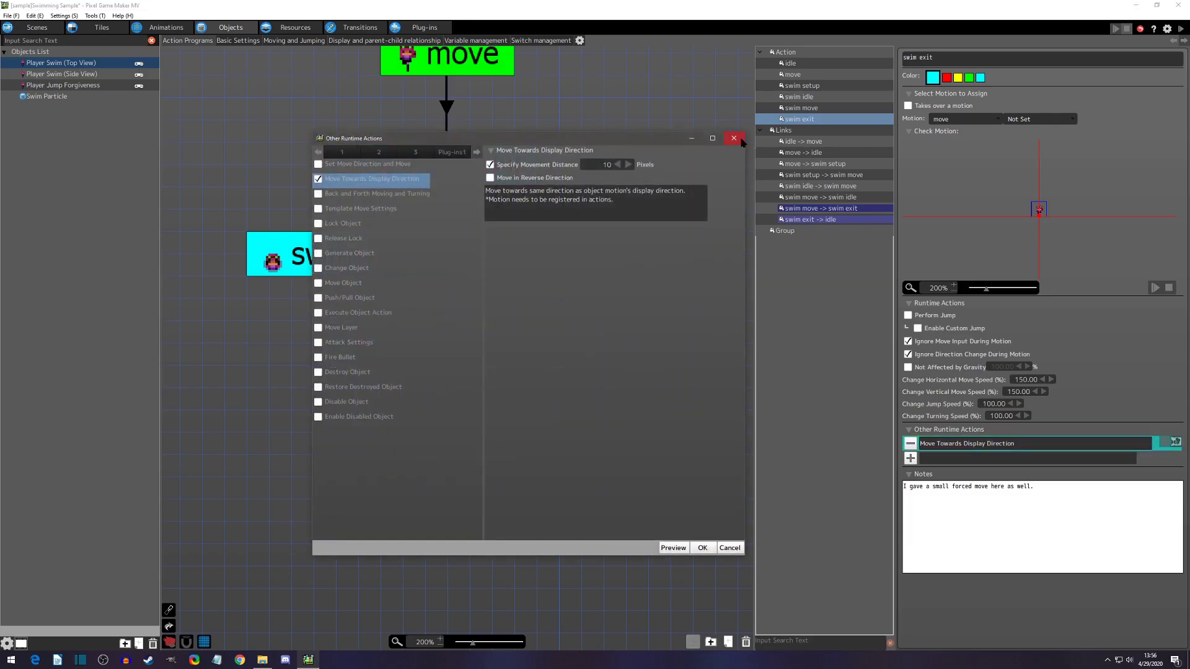
left_click(738, 139)
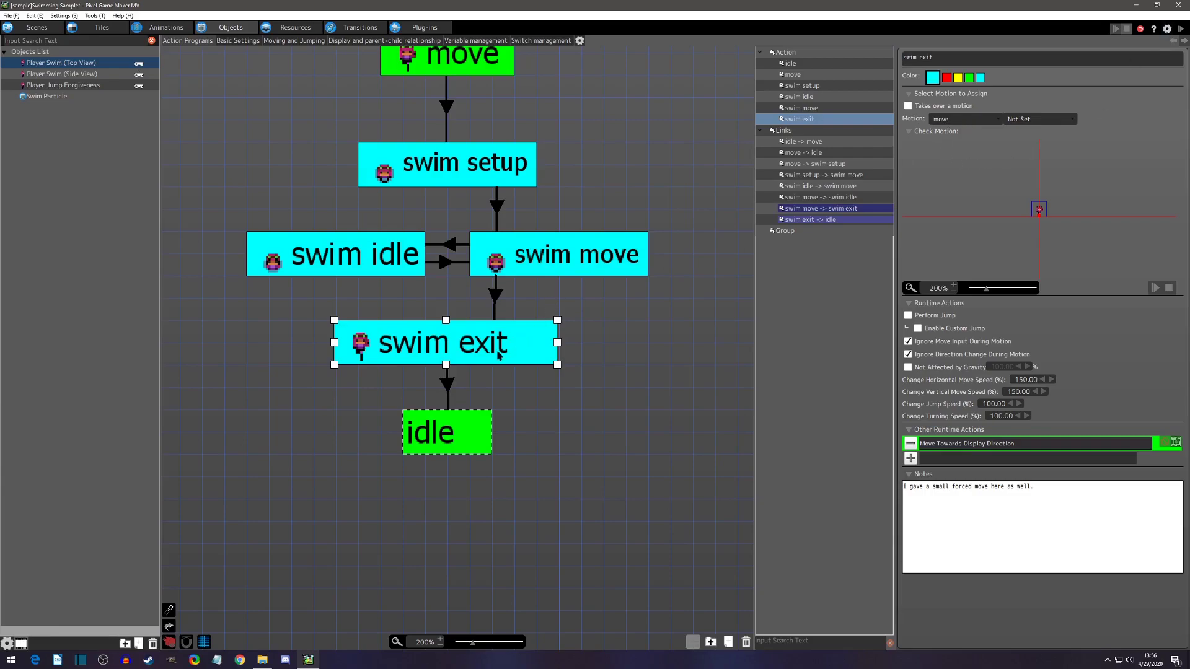
Check the swim exit → idle link's timer condition and the final idle state
left_click(452, 384)
double_click(963, 236)
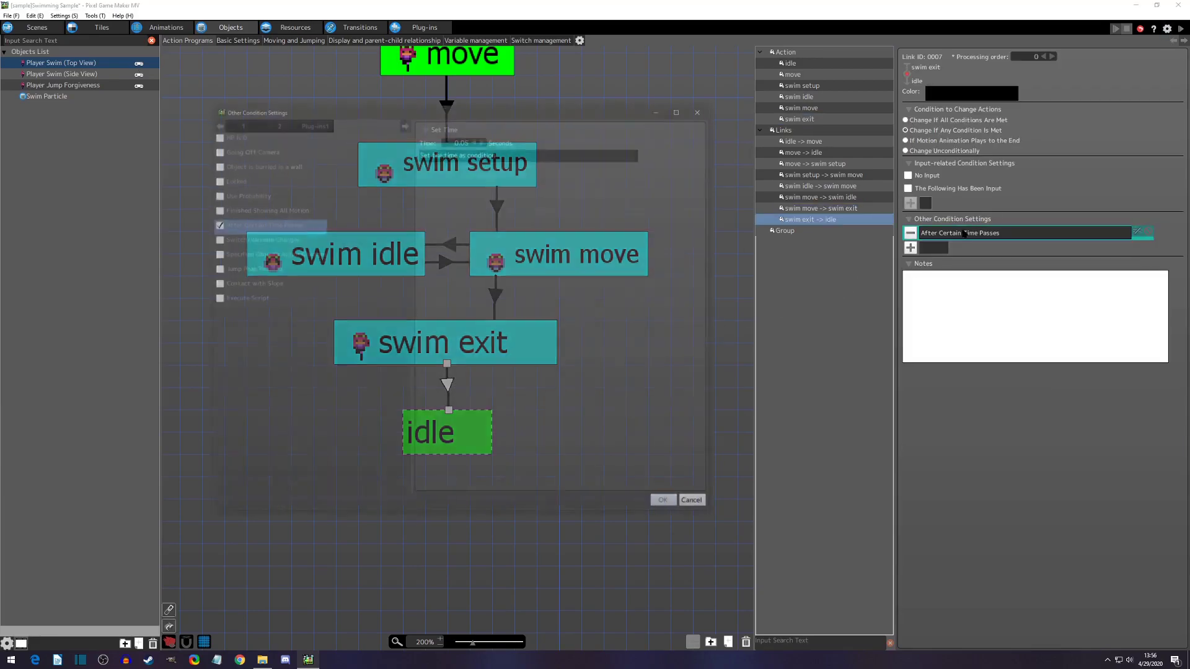
left_click(702, 115)
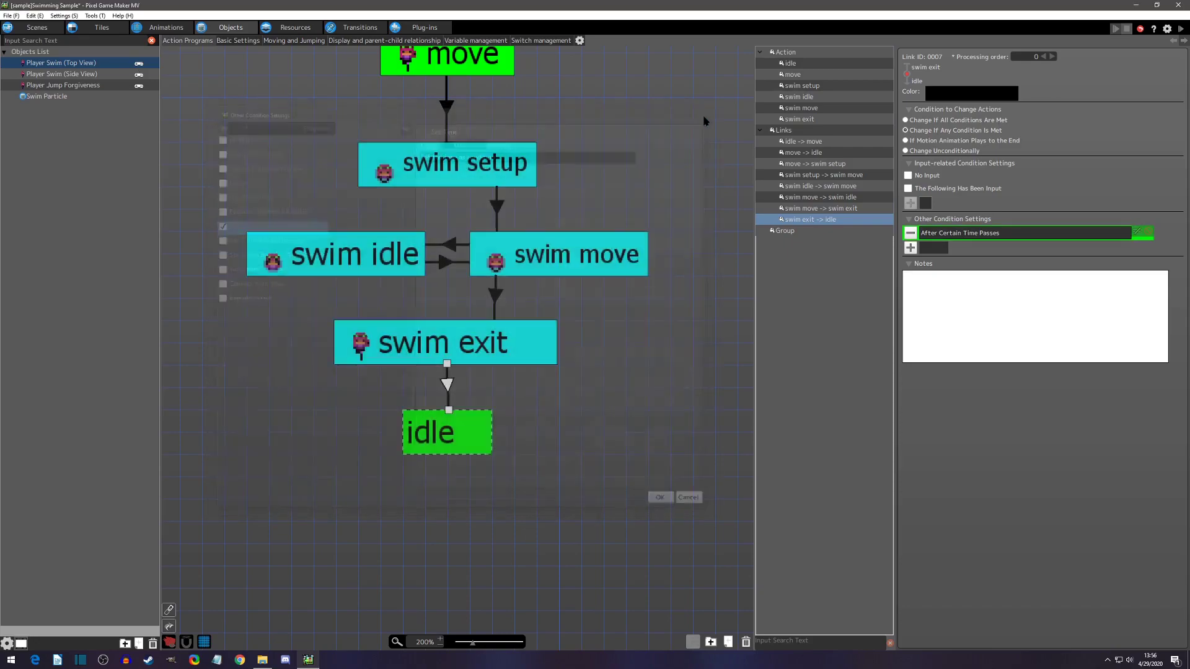
left_click(452, 450)
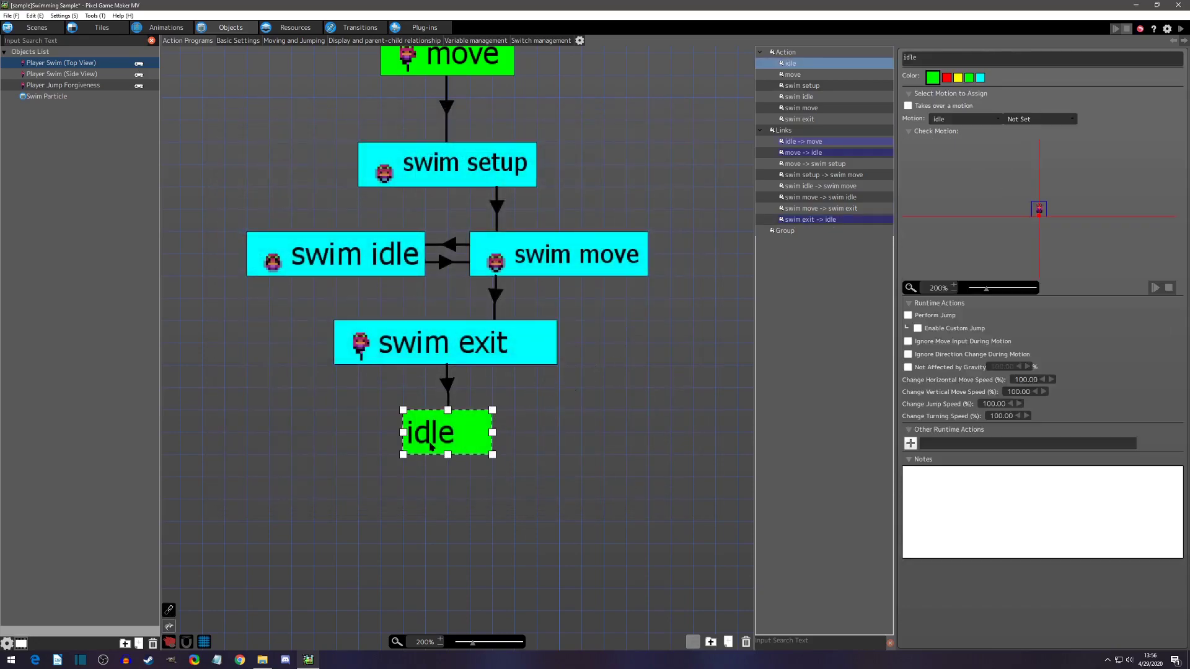
scroll(629, 380, "up", 3)
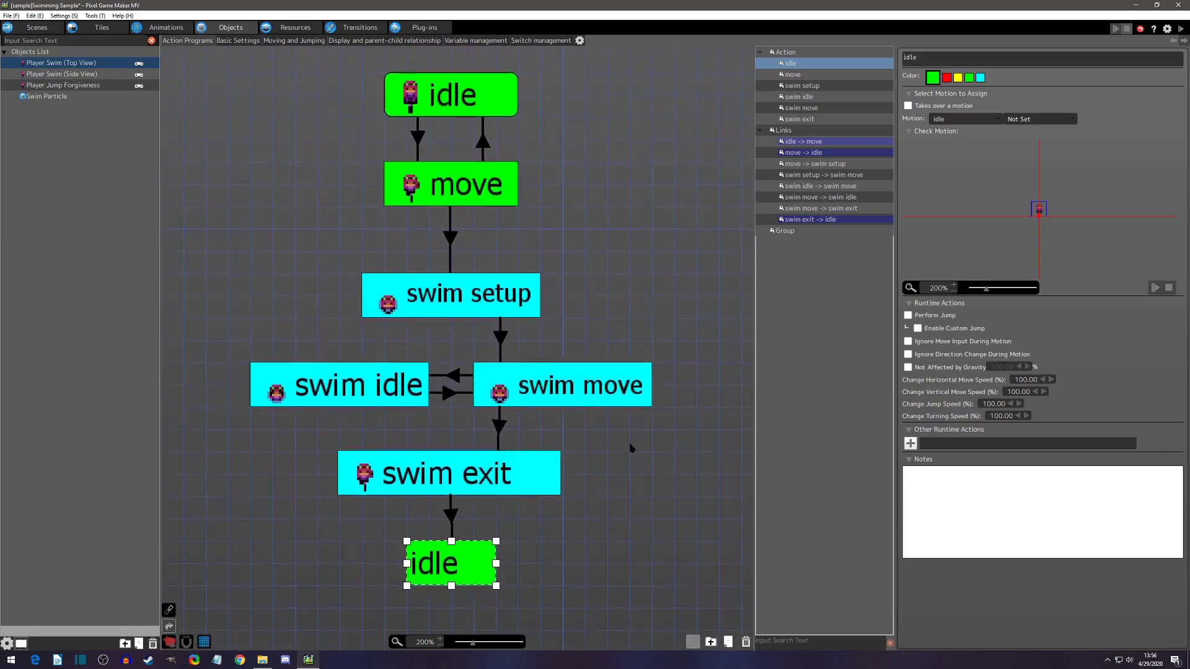
Test-play the swim loop: walk left into the pool, swim around it, and exit onto the floor
left_click(1180, 29)
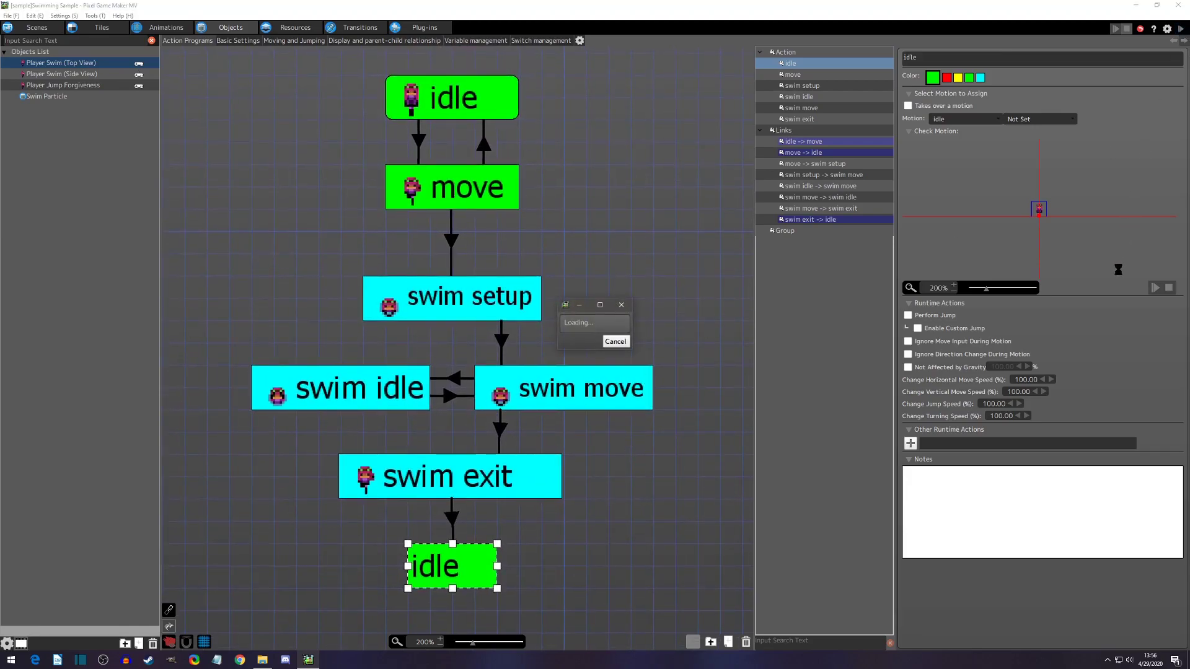
key("Left")
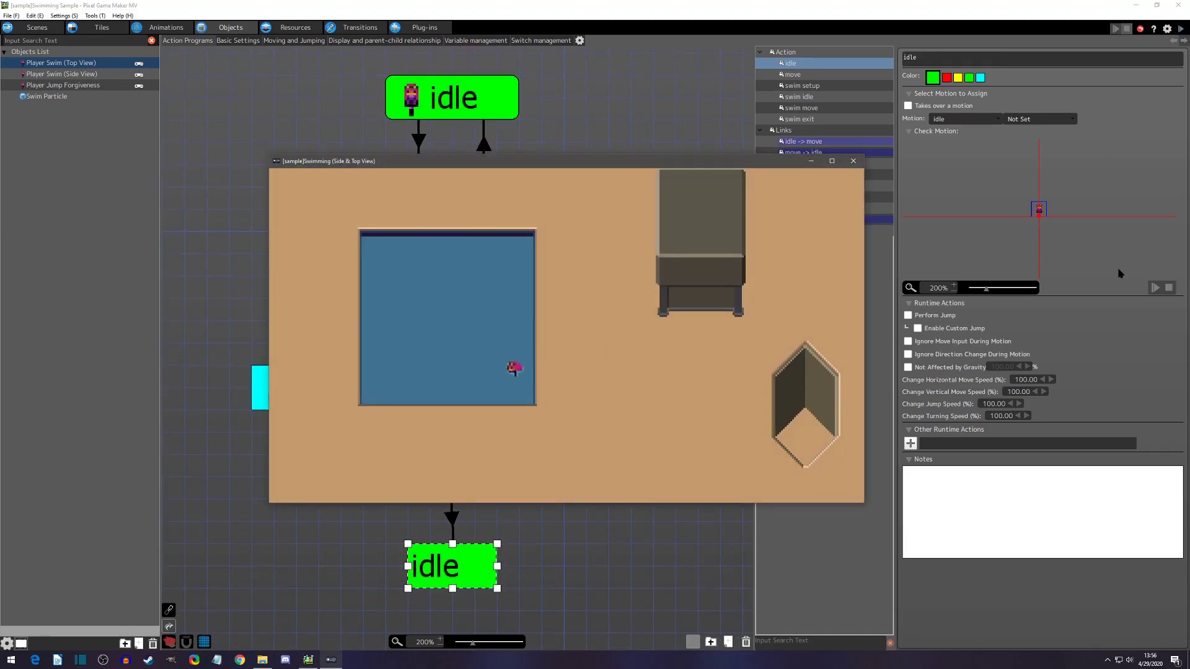
key("Left")
key("Left")
key("Right")
key("Up")
key("Right")
key("Down")
key("Left")
key("Down")
key("Up")
key("Right")
key("Left")
Close the test-play window and select the swim move state with its 40% move speed
left_click(862, 163)
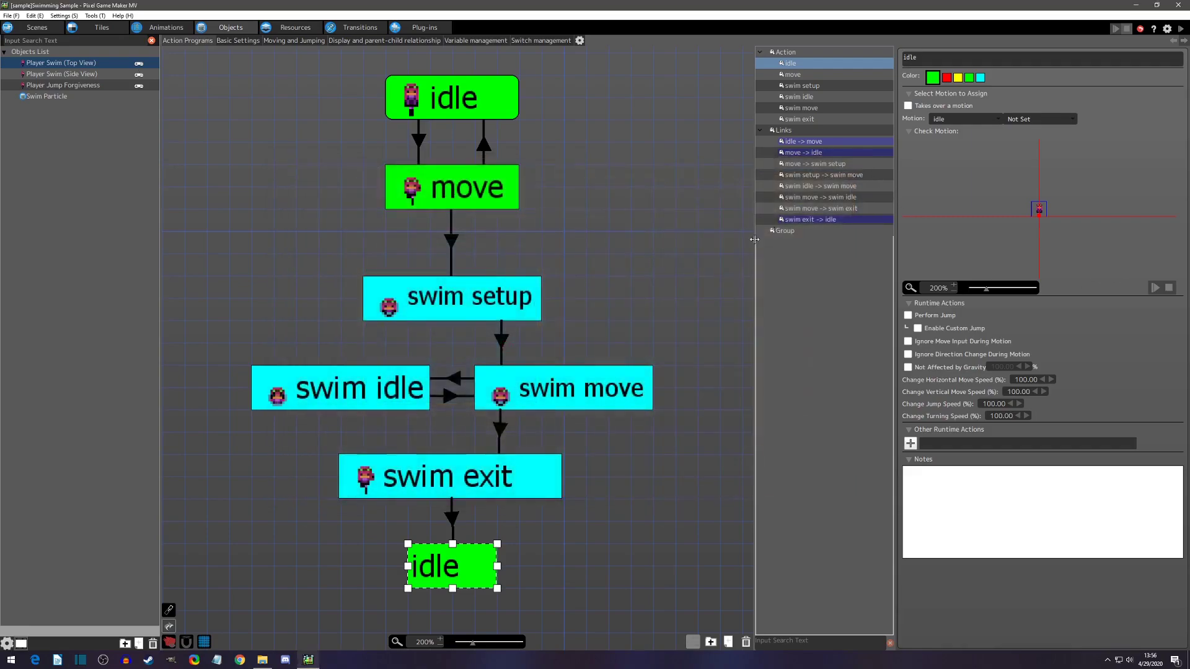
left_click(562, 389)
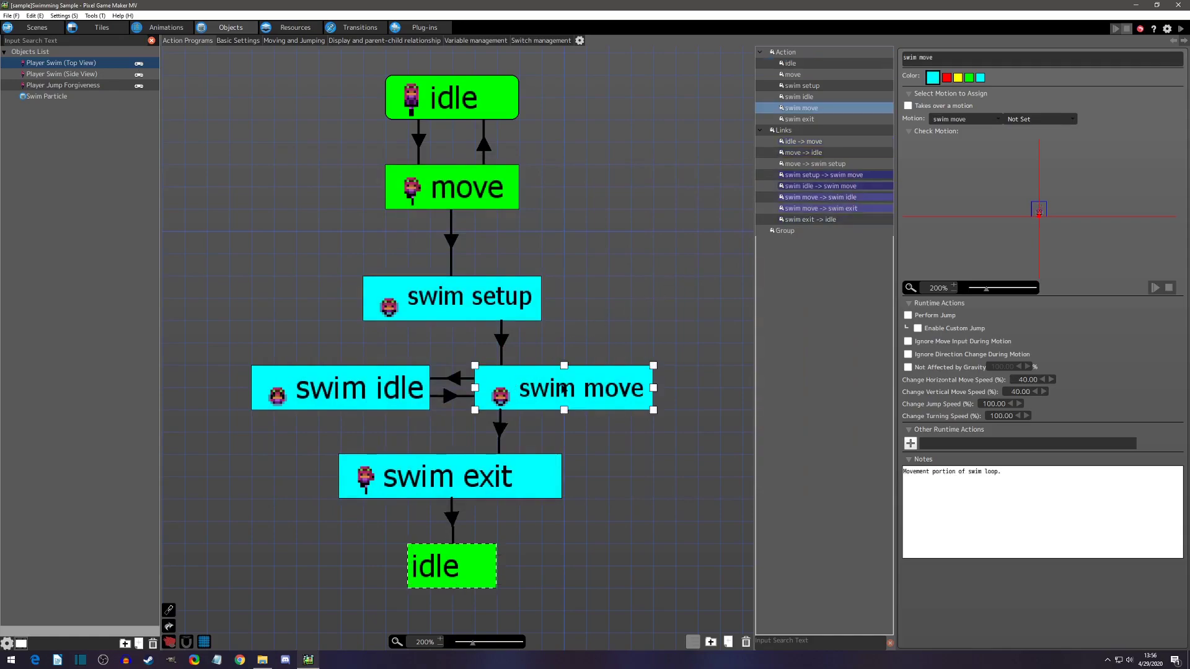